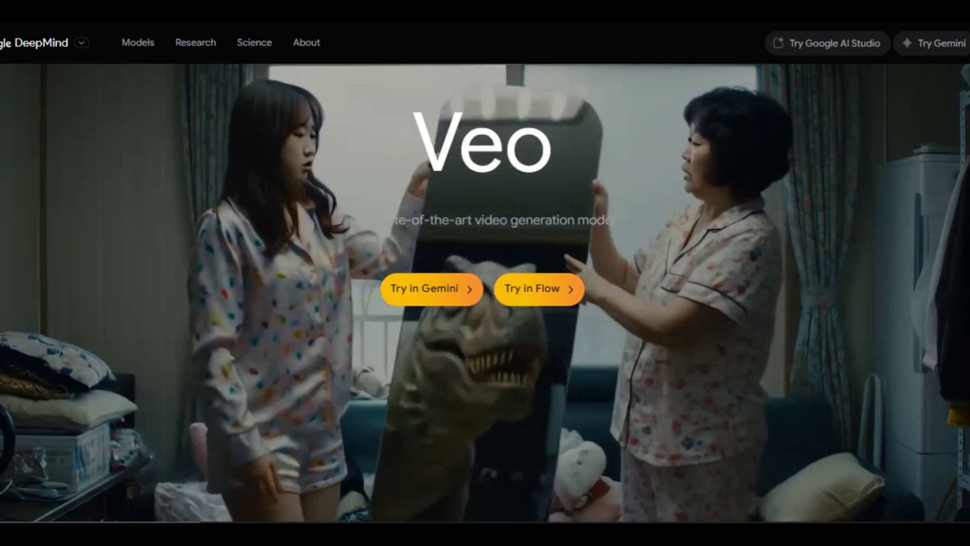
Look through the Veo page, covering the Veo 3 sample clips, the creators section and the Capabilities section with Outpainting
{"action": "scroll", "coordinate": [485, 273], "scroll_direction": "down", "scroll_amount": 8}
{"action": "scroll", "coordinate": [486, 273], "scroll_direction": "down", "scroll_amount": 15}
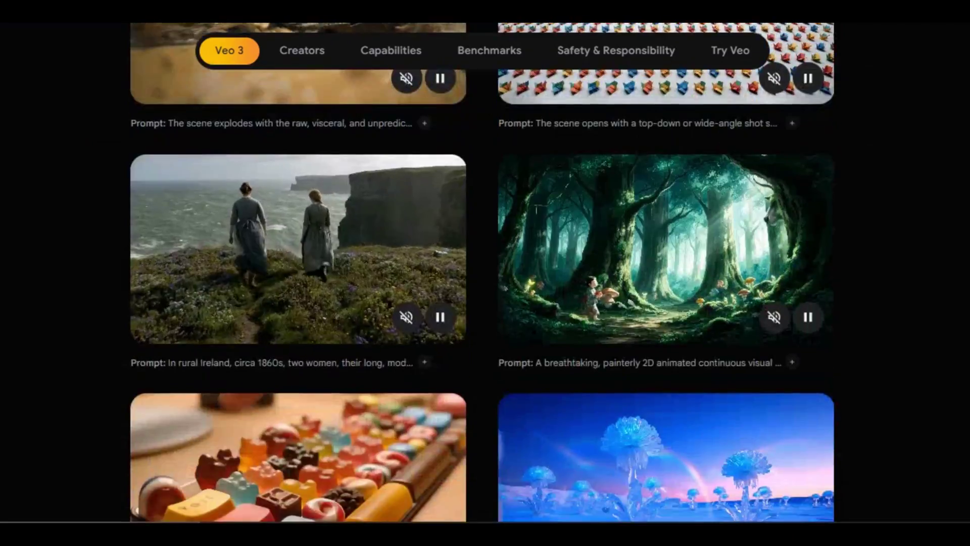
{"action": "scroll", "coordinate": [485, 273], "scroll_direction": "down", "scroll_amount": 20}
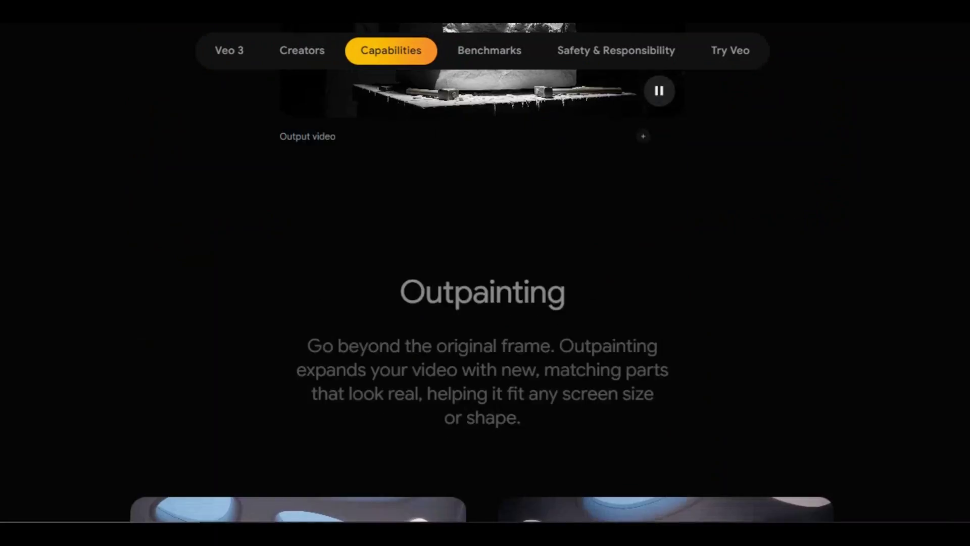
{"action": "scroll", "coordinate": [485, 273], "scroll_direction": "down", "scroll_amount": 20}
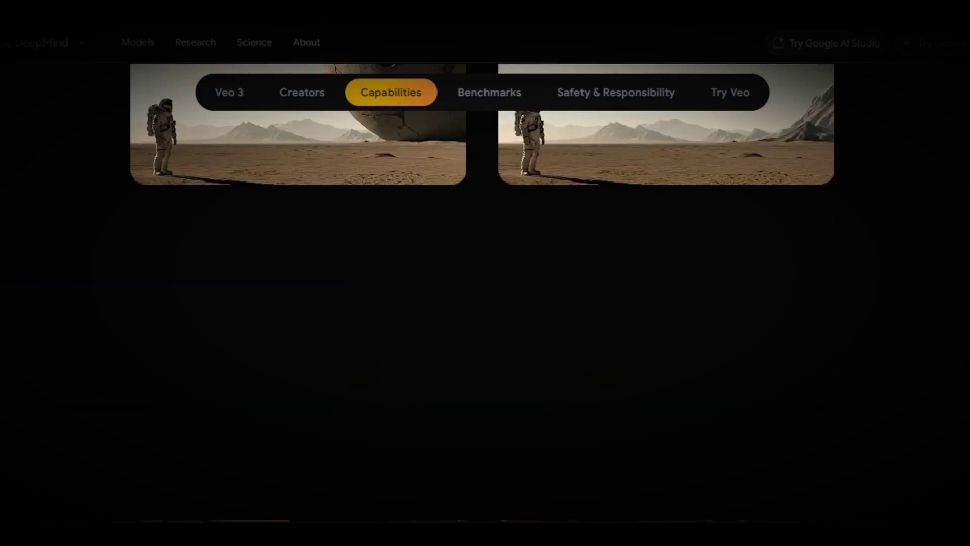
{"action": "scroll", "coordinate": [482, 296], "scroll_direction": "up", "scroll_amount": 3}
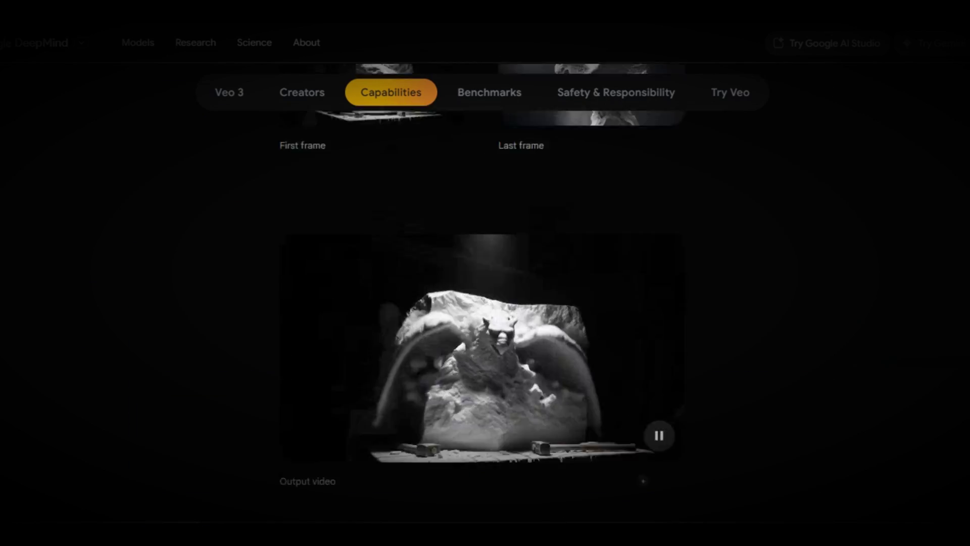
{"action": "scroll", "coordinate": [485, 303], "scroll_direction": "up", "scroll_amount": 5}
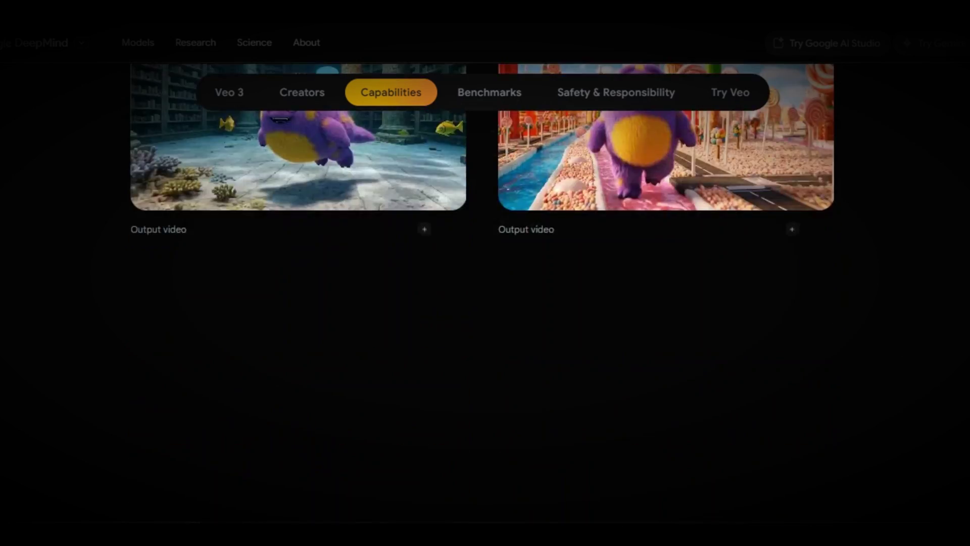
{"action": "scroll", "coordinate": [485, 303], "scroll_direction": "up", "scroll_amount": 7}
{"action": "scroll", "coordinate": [485, 303], "scroll_direction": "up", "scroll_amount": 10}
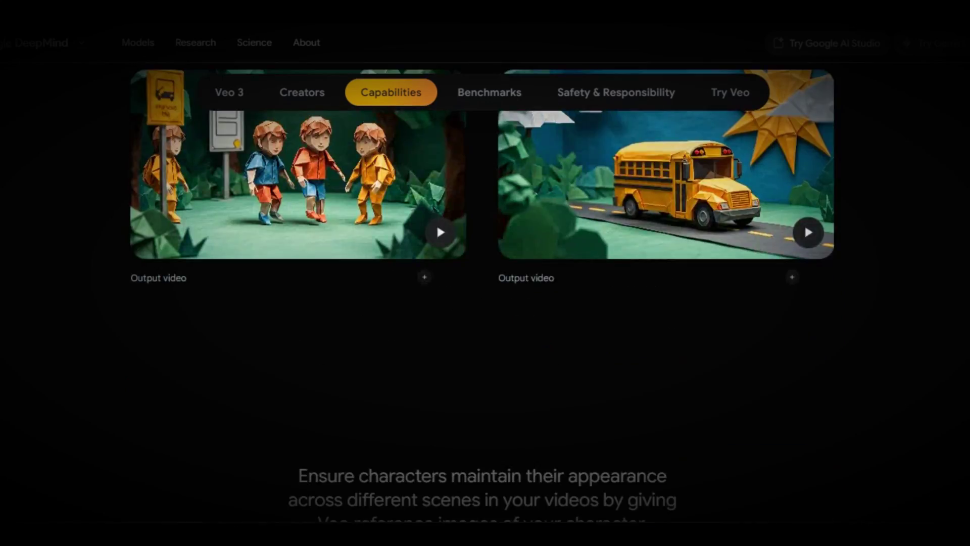
{"action": "scroll", "coordinate": [486, 303], "scroll_direction": "up", "scroll_amount": 15}
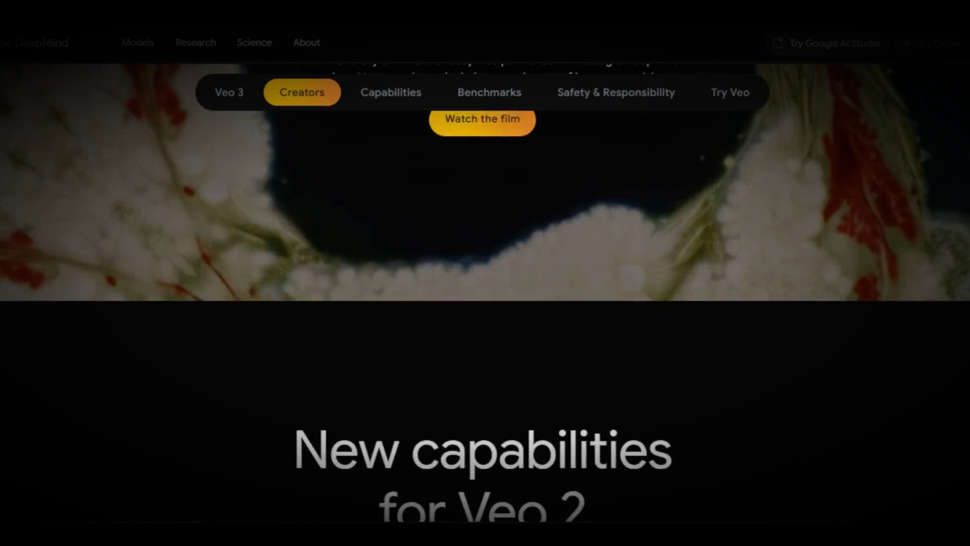
{"action": "scroll", "coordinate": [486, 304], "scroll_direction": "up", "scroll_amount": 15}
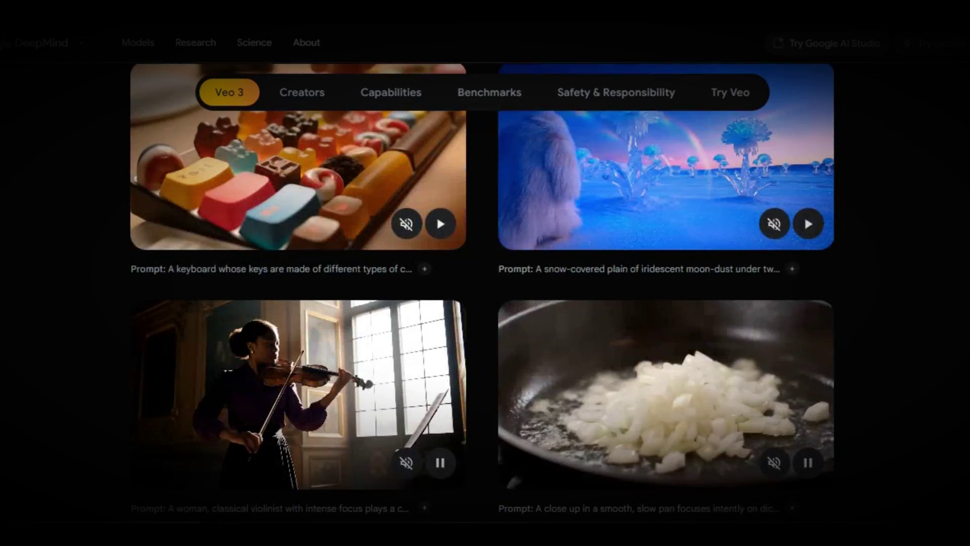
{"action": "scroll", "coordinate": [486, 303], "scroll_direction": "up", "scroll_amount": 15}
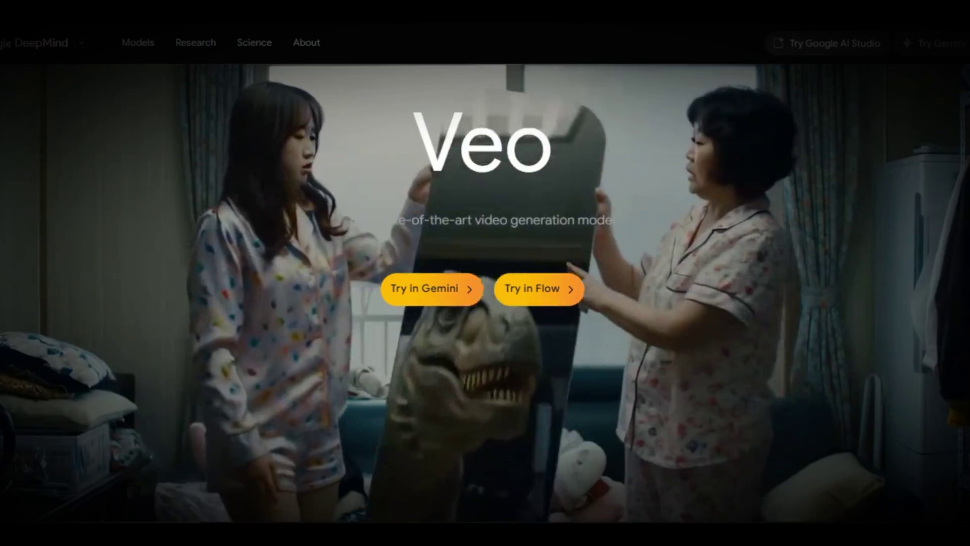
Review the Veo 3 examples, the creator partnership, and the capabilities for consistent characters and first-and-last-frame transitions
{"action": "scroll", "coordinate": [485, 273], "scroll_direction": "down", "scroll_amount": 10}
{"action": "scroll", "coordinate": [485, 273], "scroll_direction": "down", "scroll_amount": 15}
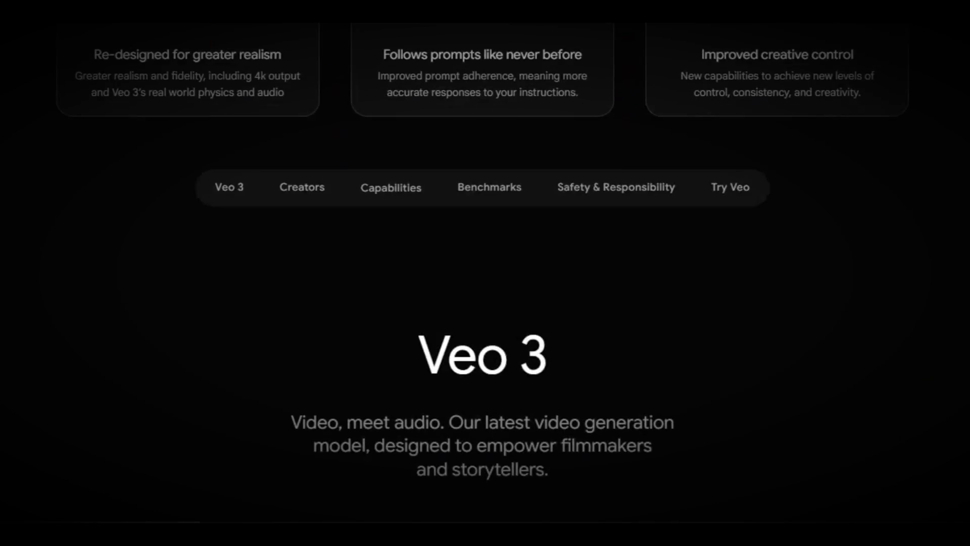
{"action": "scroll", "coordinate": [485, 273], "scroll_direction": "down", "scroll_amount": 15}
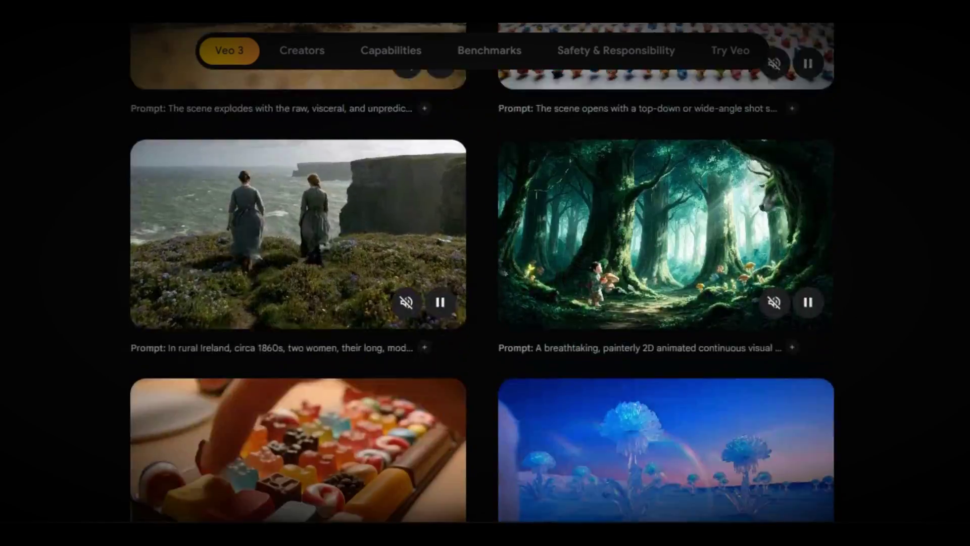
{"action": "scroll", "coordinate": [485, 273], "scroll_direction": "down", "scroll_amount": 15}
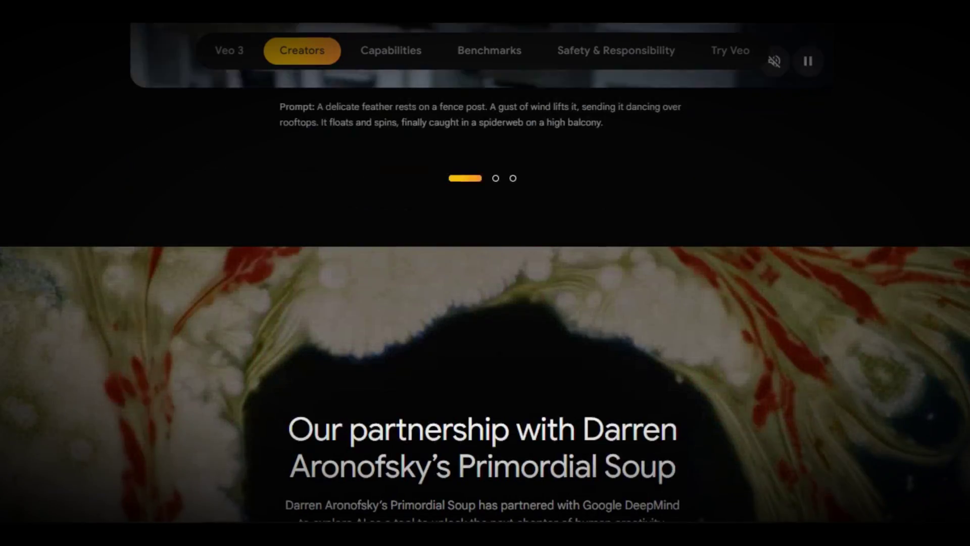
{"action": "scroll", "coordinate": [486, 273], "scroll_direction": "down", "scroll_amount": 20}
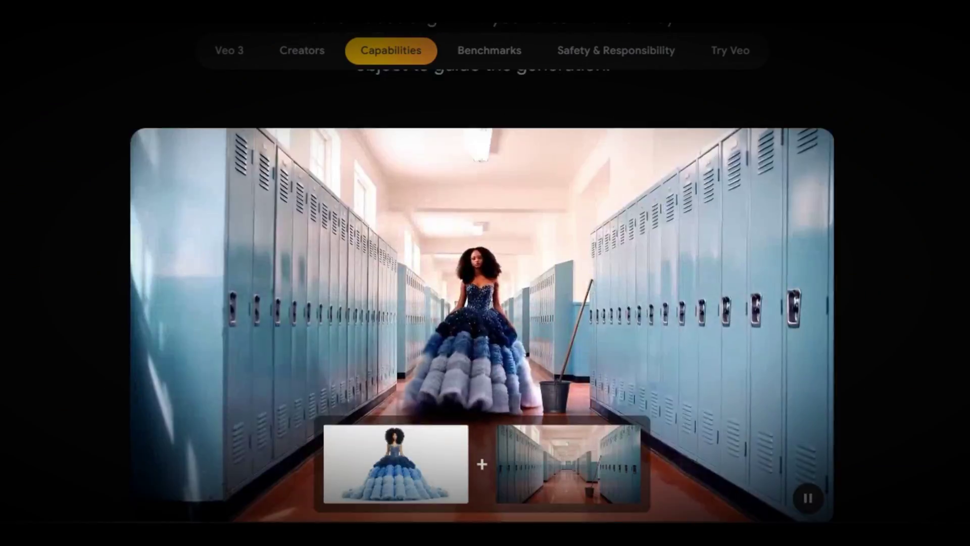
{"action": "scroll", "coordinate": [486, 273], "scroll_direction": "down", "scroll_amount": 20}
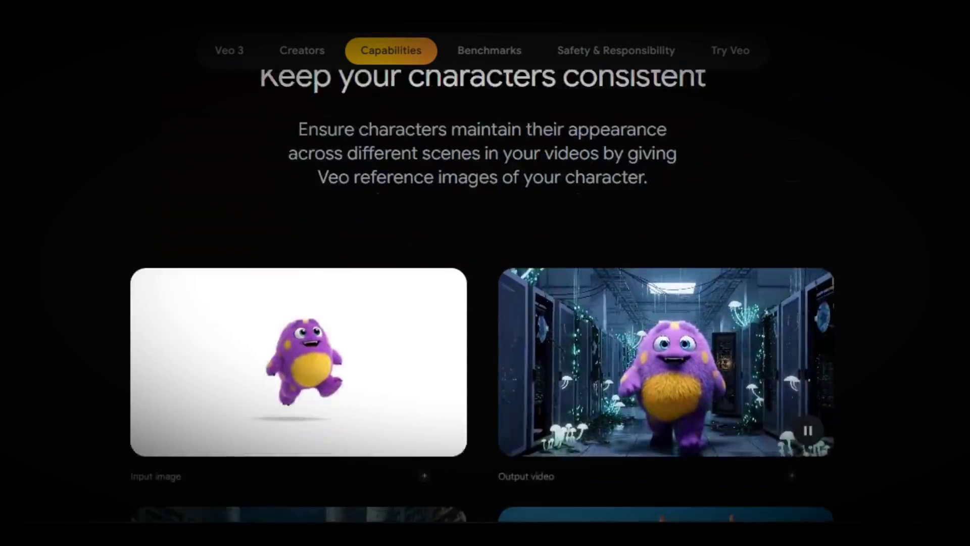
{"action": "scroll", "coordinate": [485, 273], "scroll_direction": "down", "scroll_amount": 20}
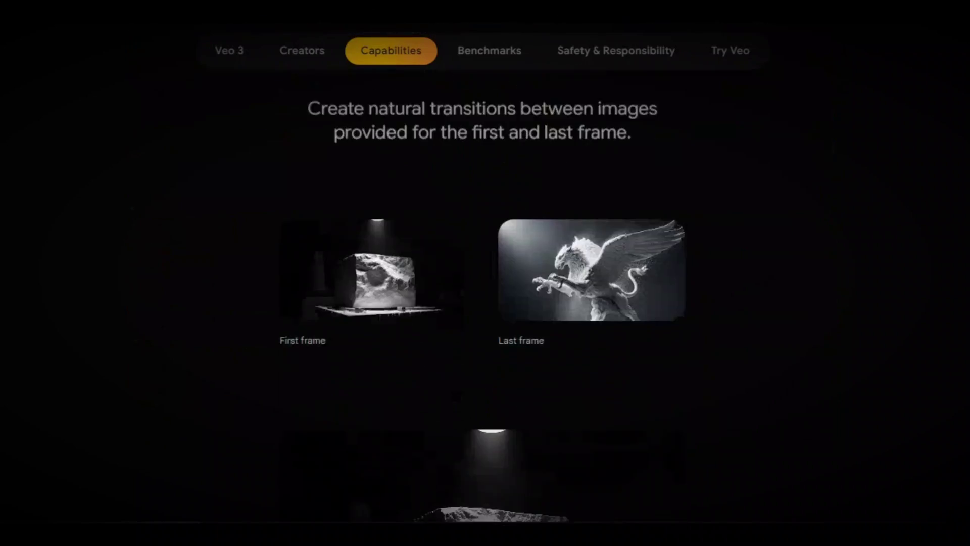
{"action": "scroll", "coordinate": [486, 273], "scroll_direction": "down", "scroll_amount": 20}
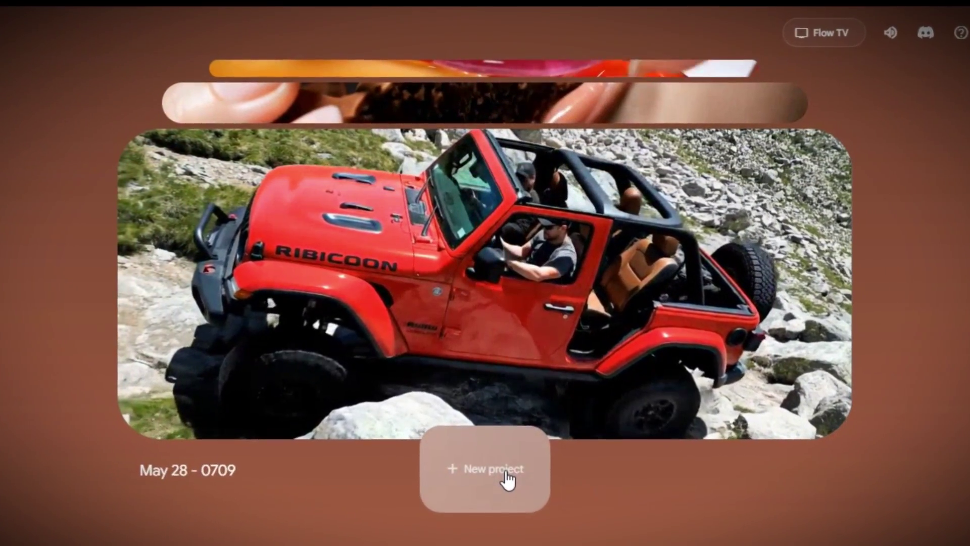
{"action": "left_click", "coordinate": [507, 480]}
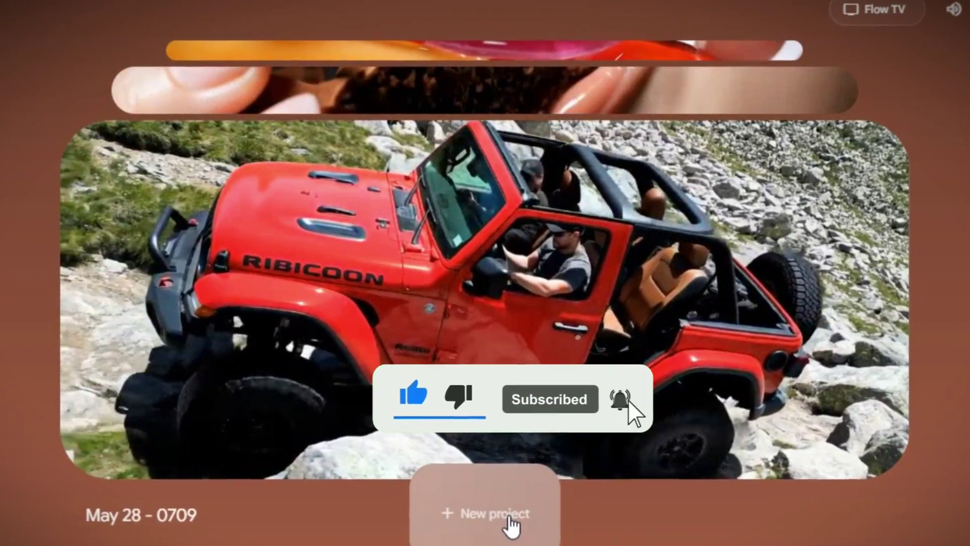
{"action": "left_click", "coordinate": [510, 525]}
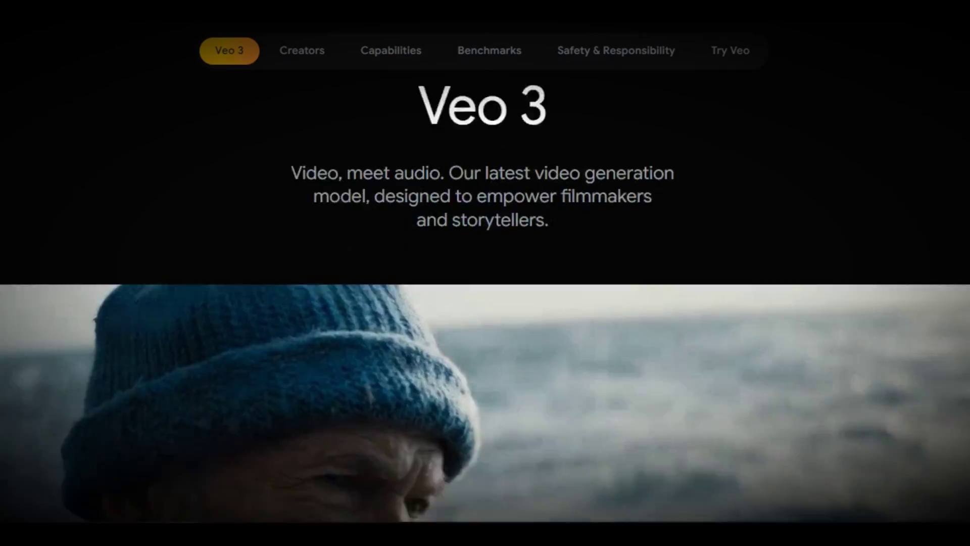
Go from the Veo page to Flow and start a new project there
{"action": "scroll", "coordinate": [486, 273], "scroll_direction": "down", "scroll_amount": 5}
{"action": "scroll", "coordinate": [485, 273], "scroll_direction": "down", "scroll_amount": 15}
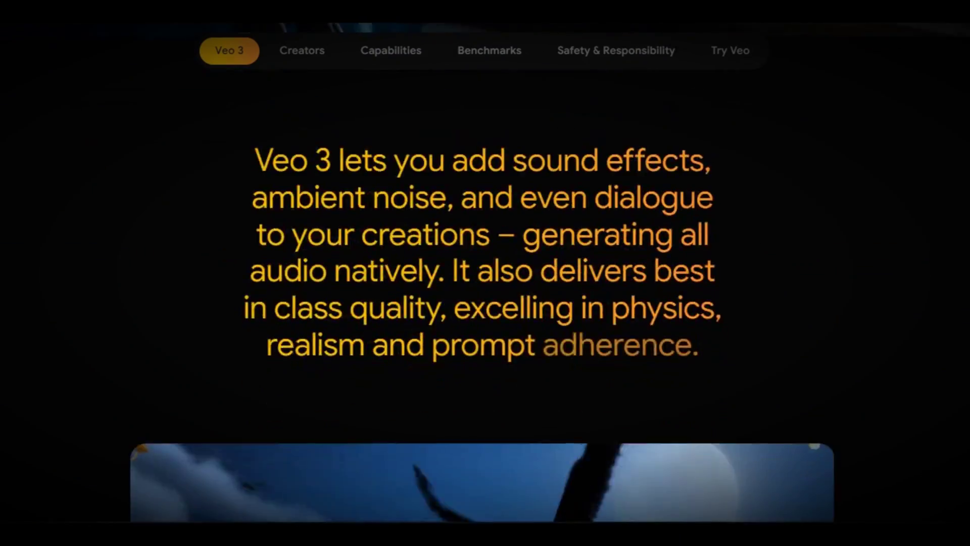
{"action": "scroll", "coordinate": [485, 273], "scroll_direction": "down", "scroll_amount": 15}
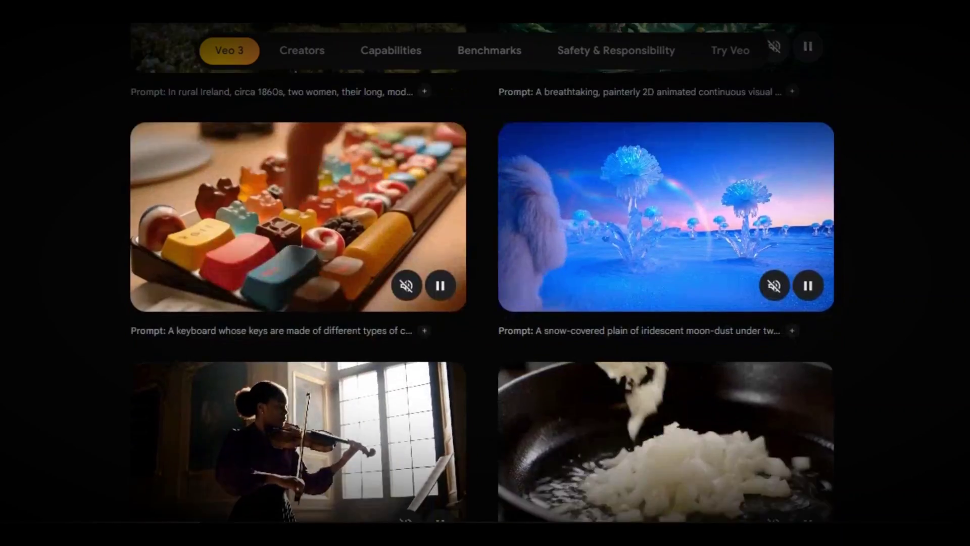
{"action": "scroll", "coordinate": [486, 273], "scroll_direction": "down", "scroll_amount": 10}
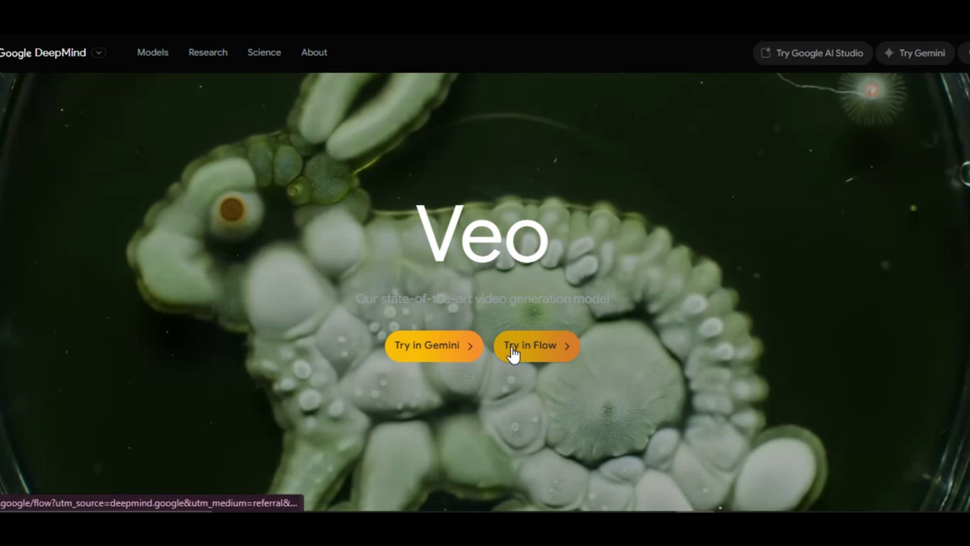
{"action": "left_click", "coordinate": [513, 354]}
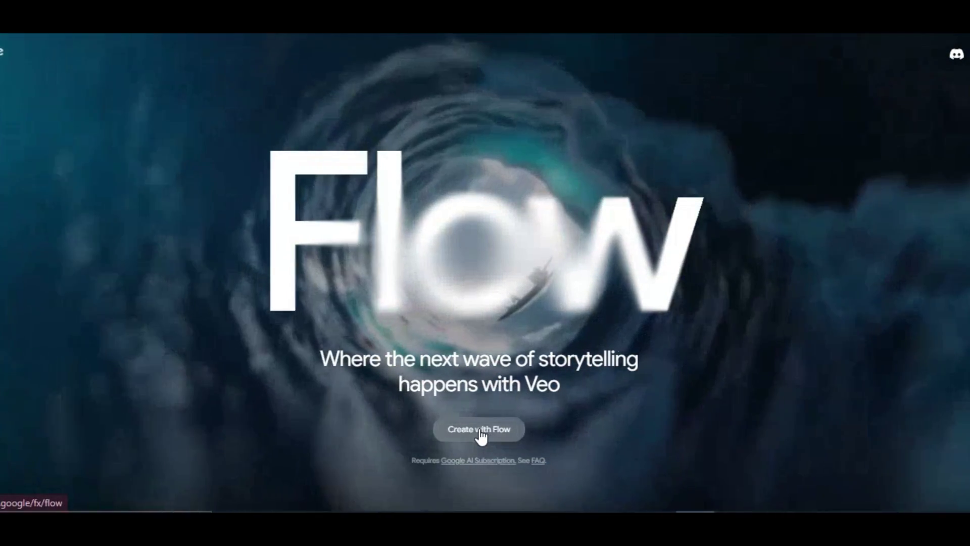
{"action": "left_click", "coordinate": [480, 432]}
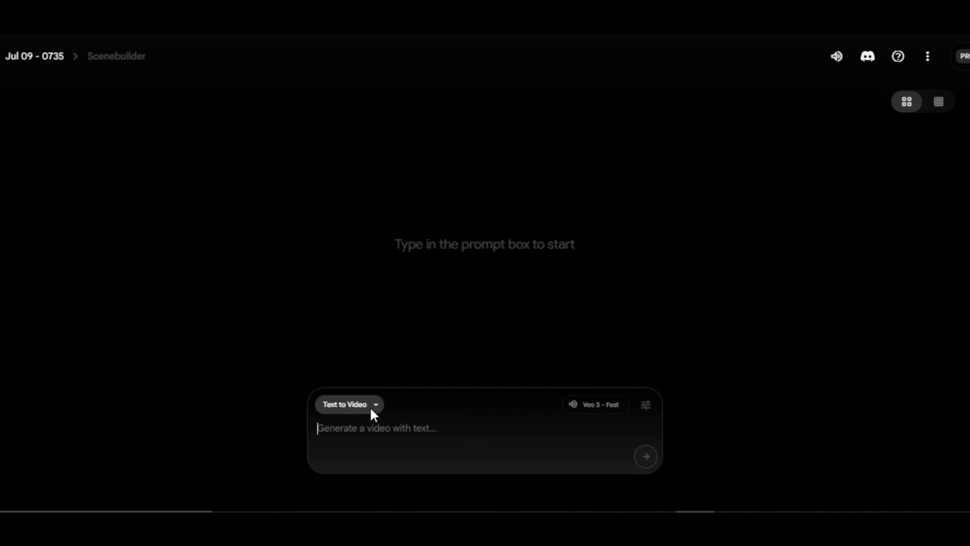
Switch the generation mode to Frames to Video and open image generation for the first frame
{"action": "left_click", "coordinate": [372, 411]}
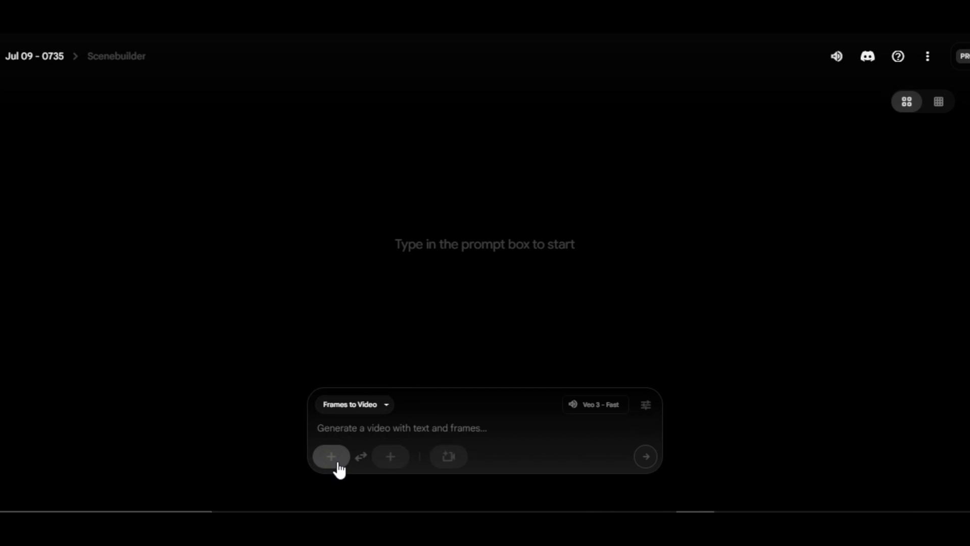
{"action": "left_click", "coordinate": [331, 461]}
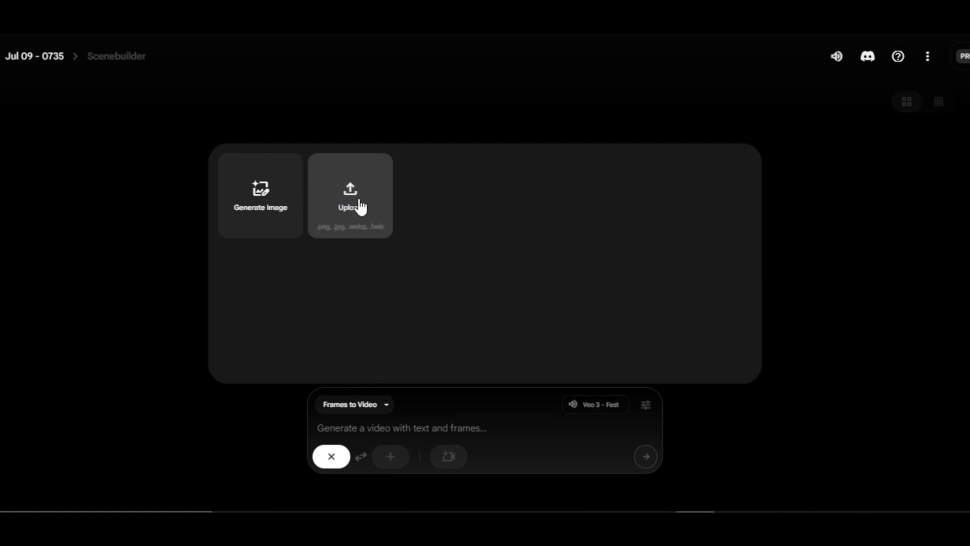
{"action": "left_click", "coordinate": [260, 207]}
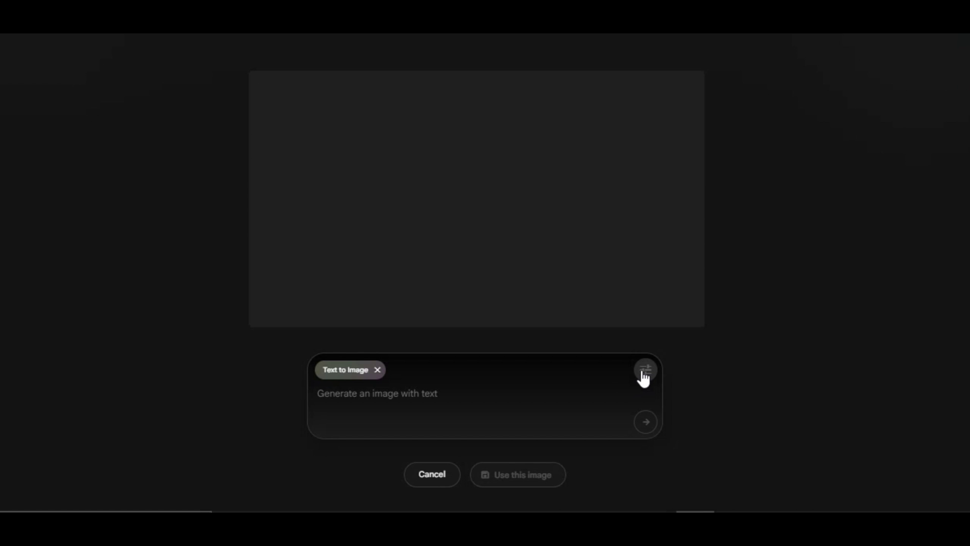
Generate images from "A close up portrait of a beautiful female singer singing in a studio with studio microphone" and view both variants
{"action": "left_click", "coordinate": [636, 329]}
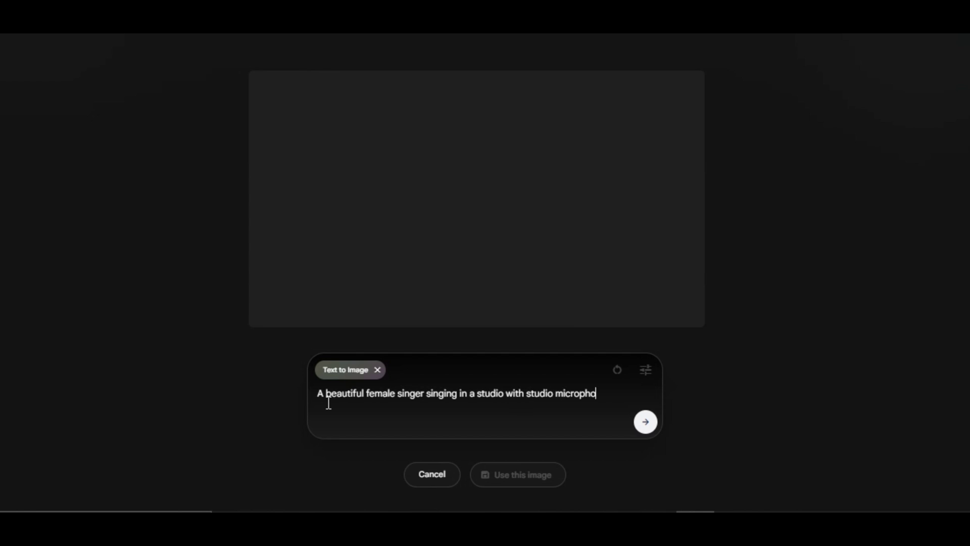
{"action": "type", "text": "lose up portrait of a"}
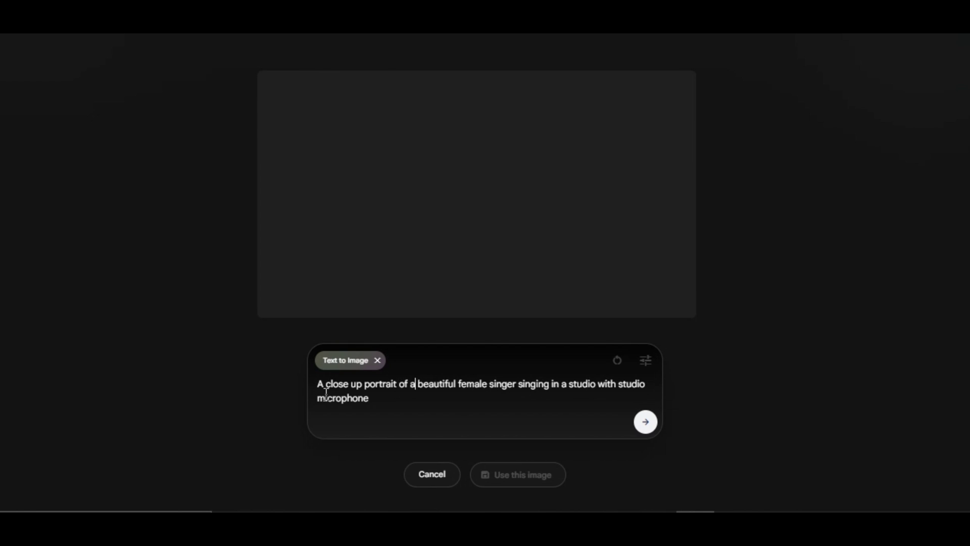
{"action": "left_click", "coordinate": [646, 423]}
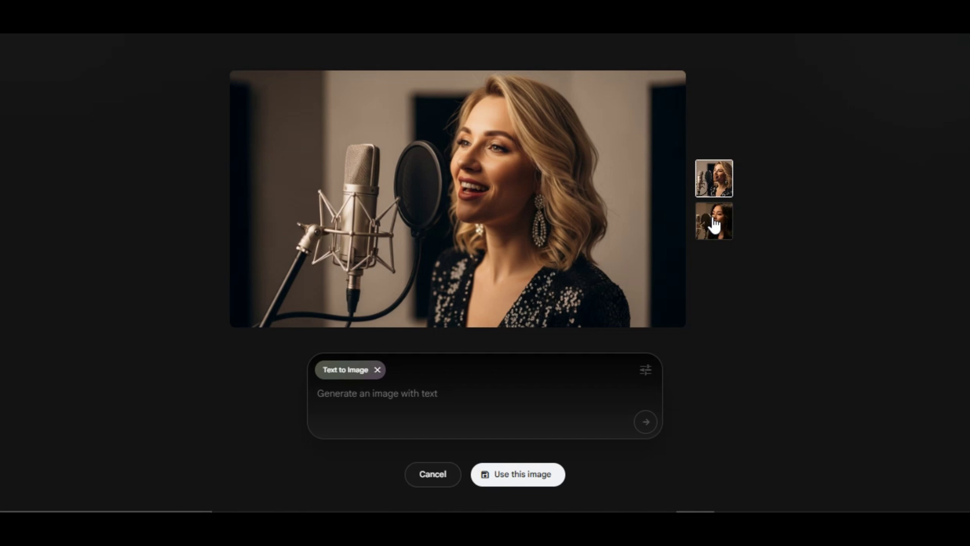
{"action": "left_click", "coordinate": [715, 225]}
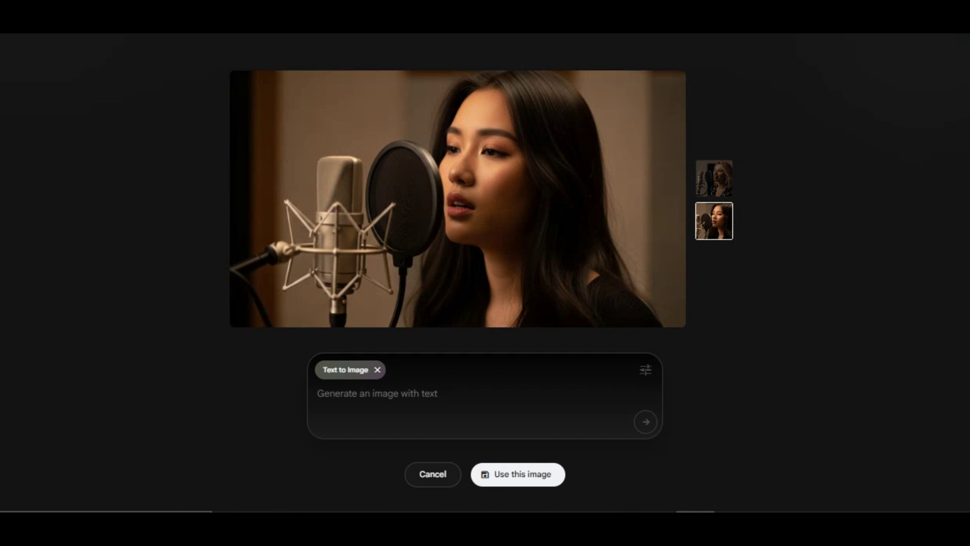
{"action": "key", "text": "Up"}
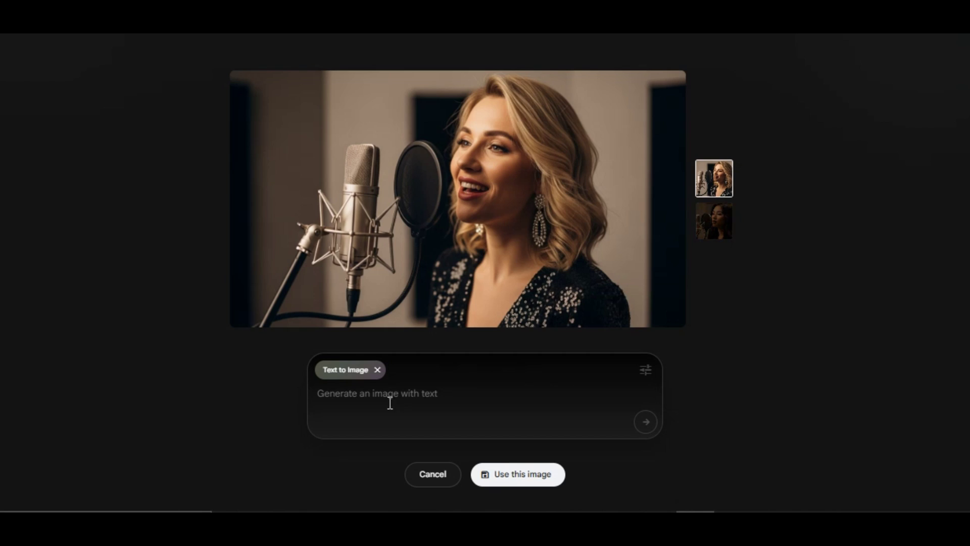
Generate images from the copied prompt about a cyberpunk warrior with cracked green skin and a pink LED visor, and view both variants
{"action": "right_click", "coordinate": [348, 401]}
{"action": "left_click", "coordinate": [391, 221]}
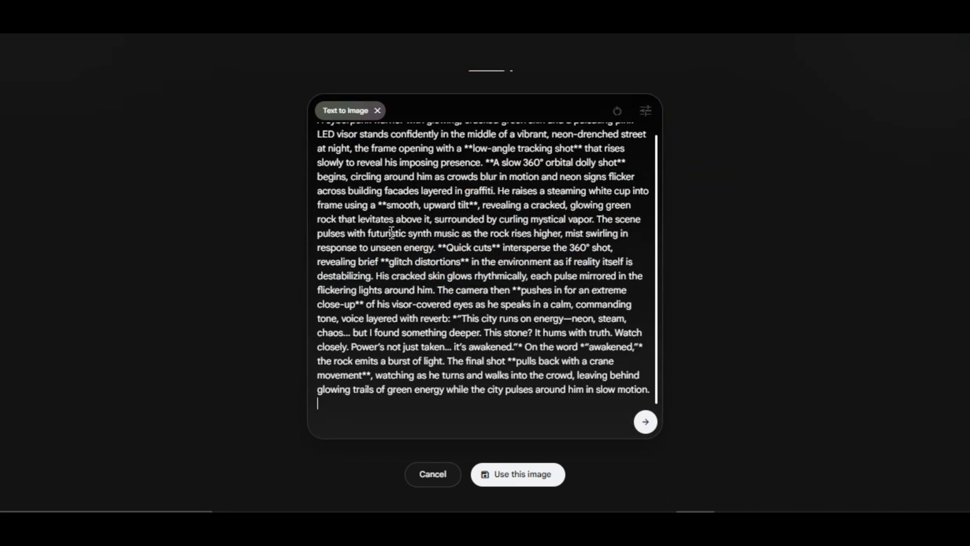
{"action": "left_click", "coordinate": [646, 422]}
{"action": "left_click", "coordinate": [719, 143]}
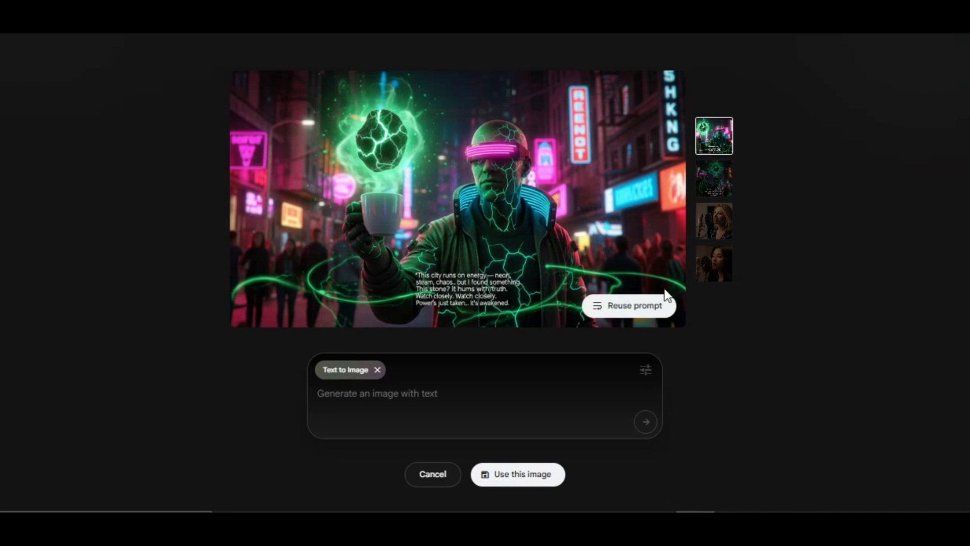
{"action": "left_click", "coordinate": [724, 182]}
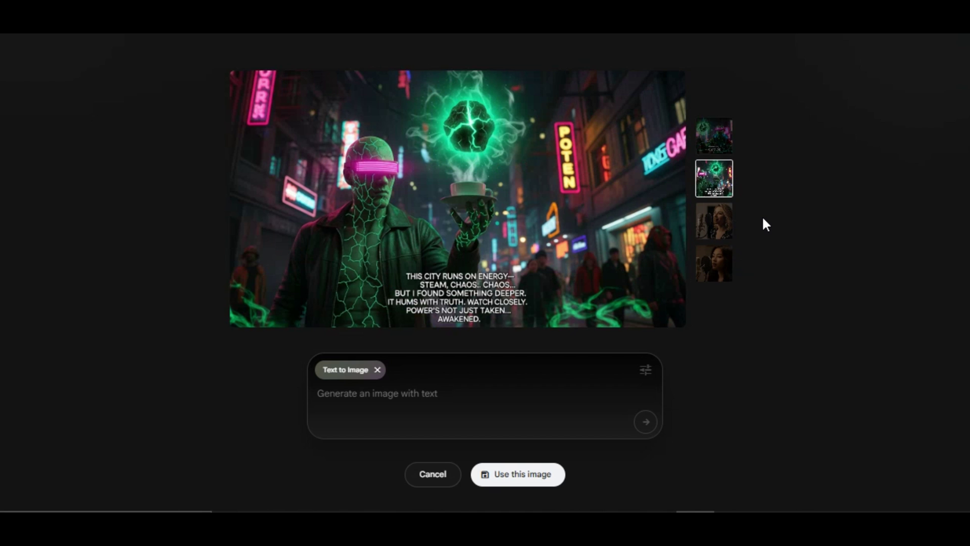
Generate images from the copied prompt for a noir, hyper-realistic close-up portrait of a woman in a futuristic sci-fi latex costume
{"action": "right_click", "coordinate": [326, 398]}
{"action": "left_click", "coordinate": [362, 223]}
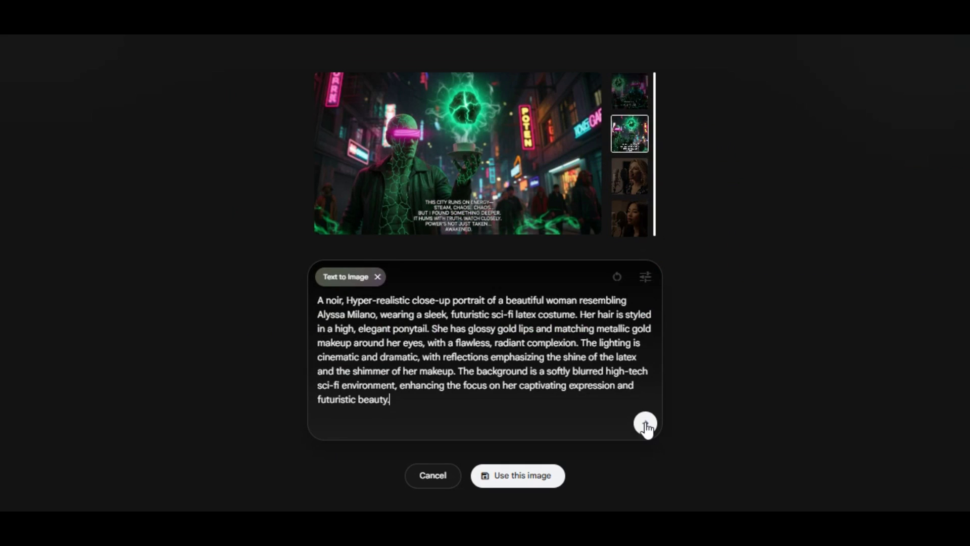
{"action": "left_click", "coordinate": [646, 422]}
View both generated variants of the red-braided woman in the jungle and compare them with the earlier images
{"action": "left_click", "coordinate": [719, 147]}
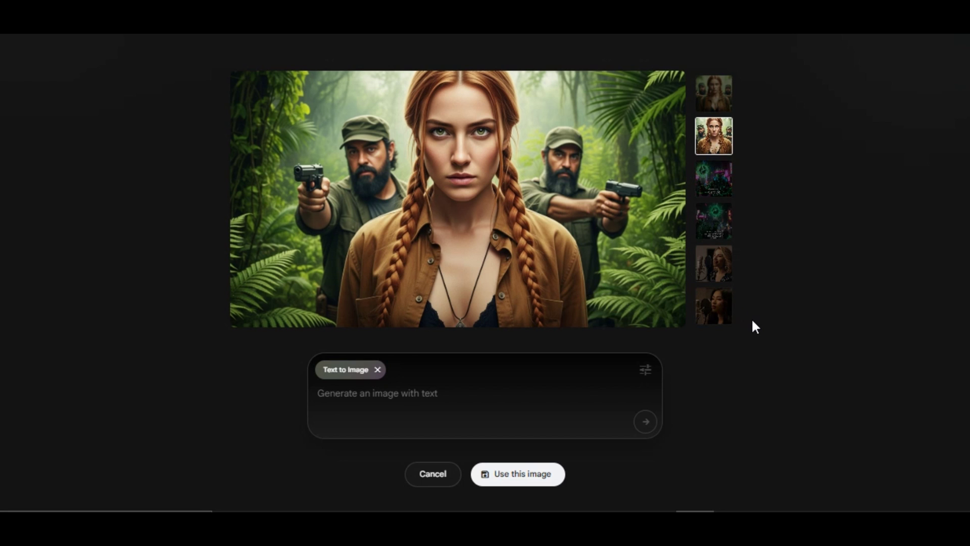
{"action": "left_click", "coordinate": [714, 102]}
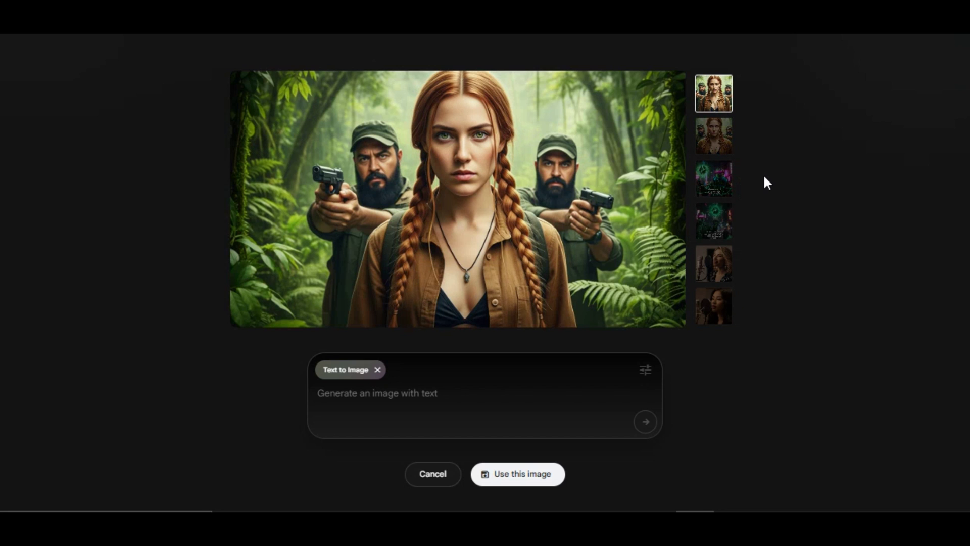
{"action": "left_click", "coordinate": [714, 221]}
{"action": "left_click", "coordinate": [718, 145]}
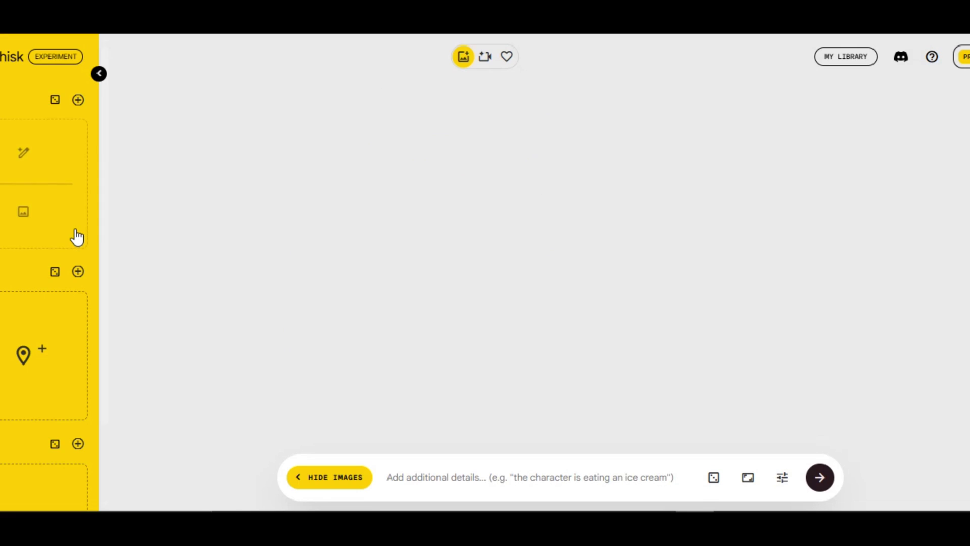
In Whisk, hide the image inputs and generate images from the copied prompt about a woman with reddish-orange braids and two armed men
{"action": "left_click", "coordinate": [98, 75]}
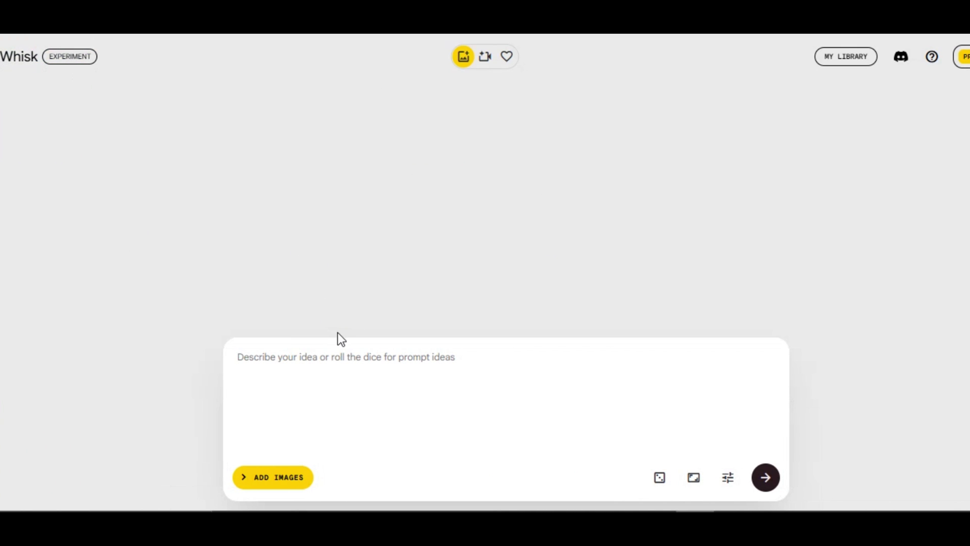
{"action": "right_click", "coordinate": [254, 358]}
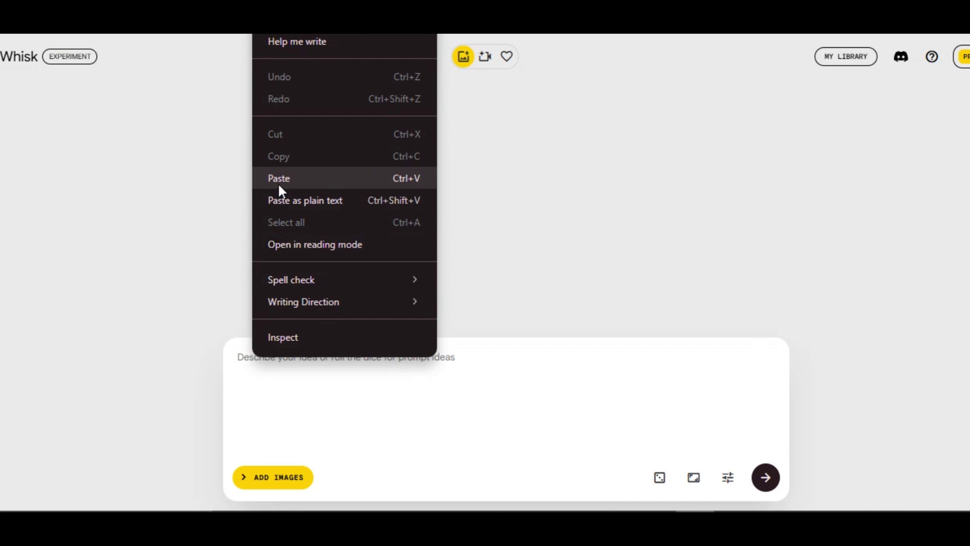
{"action": "left_click", "coordinate": [279, 178]}
{"action": "left_click", "coordinate": [766, 477]}
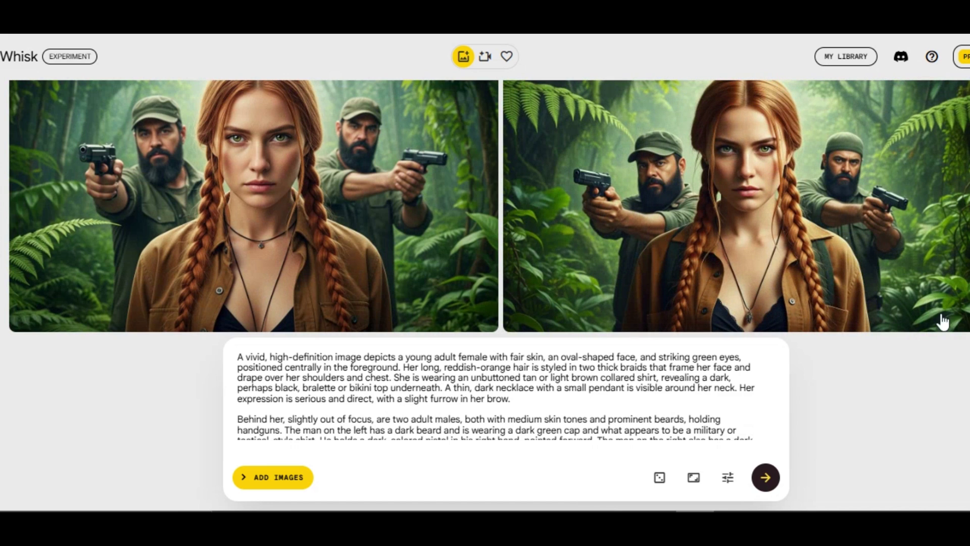
View the first Whisk result enlarged, then return to Flow to compare it with the jungle image there
{"action": "left_click", "coordinate": [338, 284]}
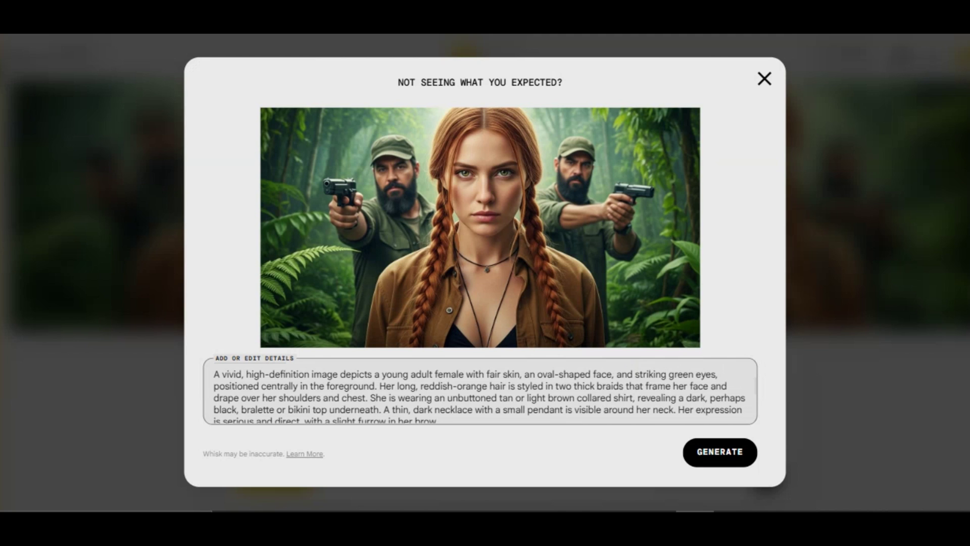
{"action": "key", "text": "Escape"}
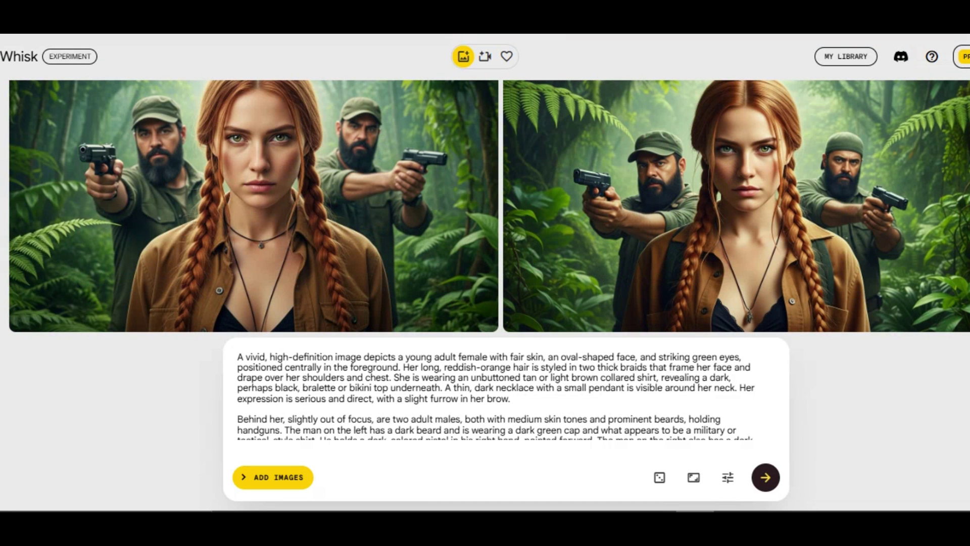
{"action": "key", "text": "ctrl+Tab"}
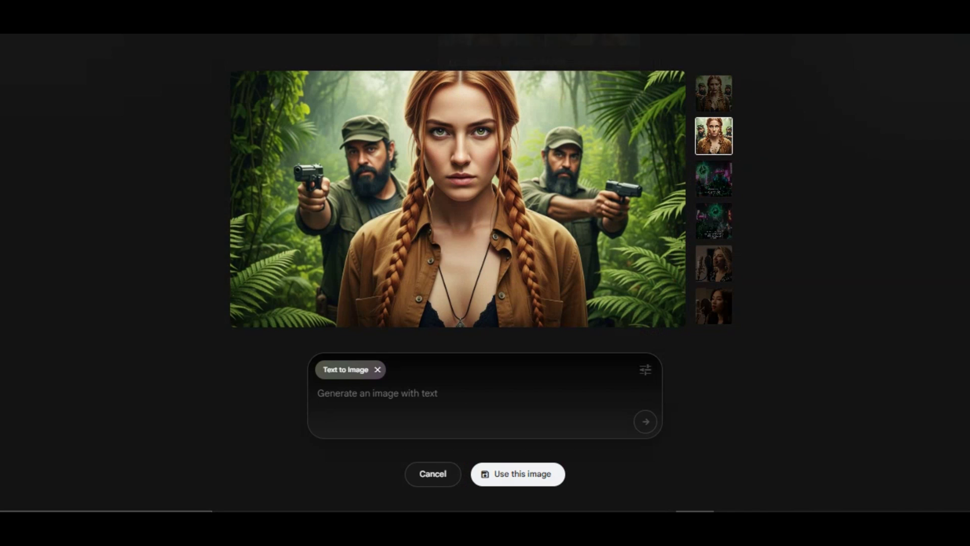
{"action": "key", "text": "ctrl+Tab"}
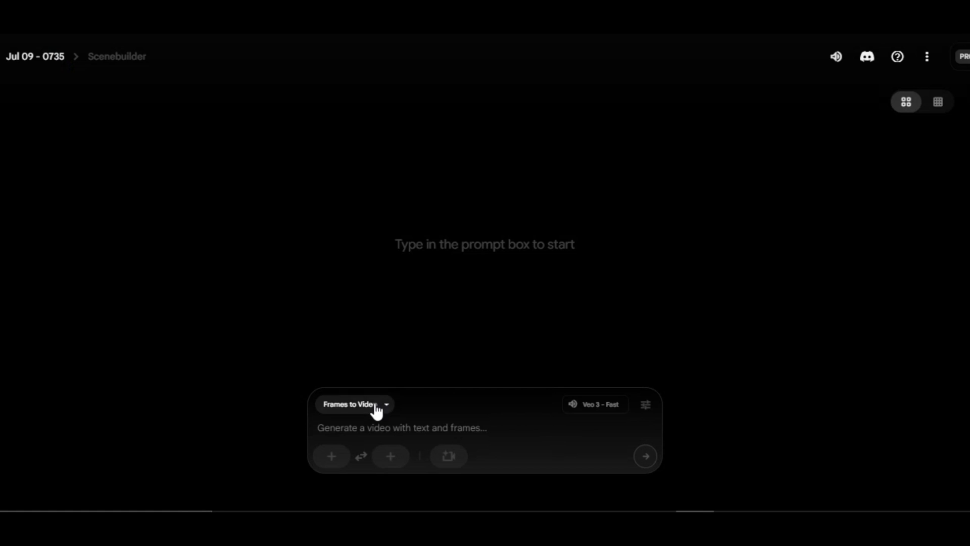
Upload the image of the green-skinned man with a pink visor and save its crop as the first frame
{"action": "left_click", "coordinate": [331, 458]}
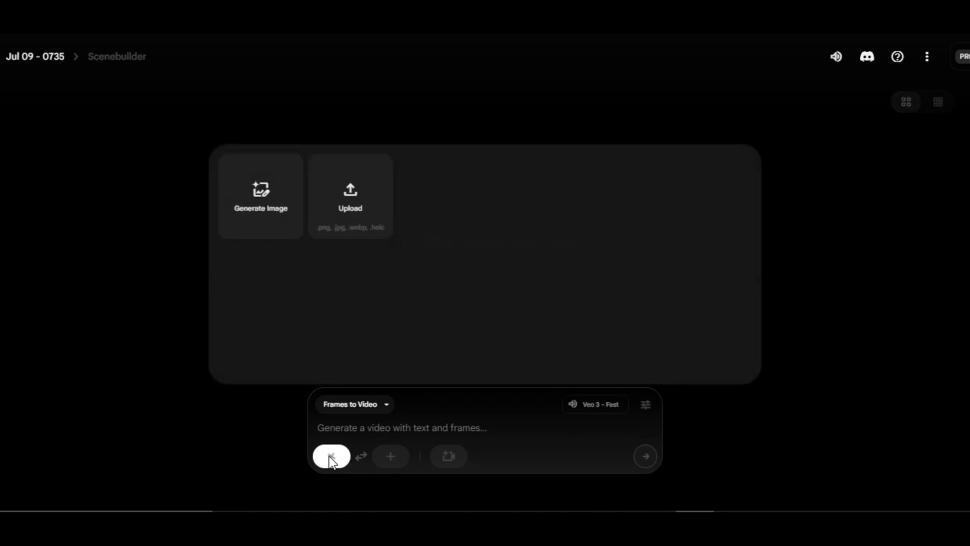
{"action": "left_click", "coordinate": [356, 204]}
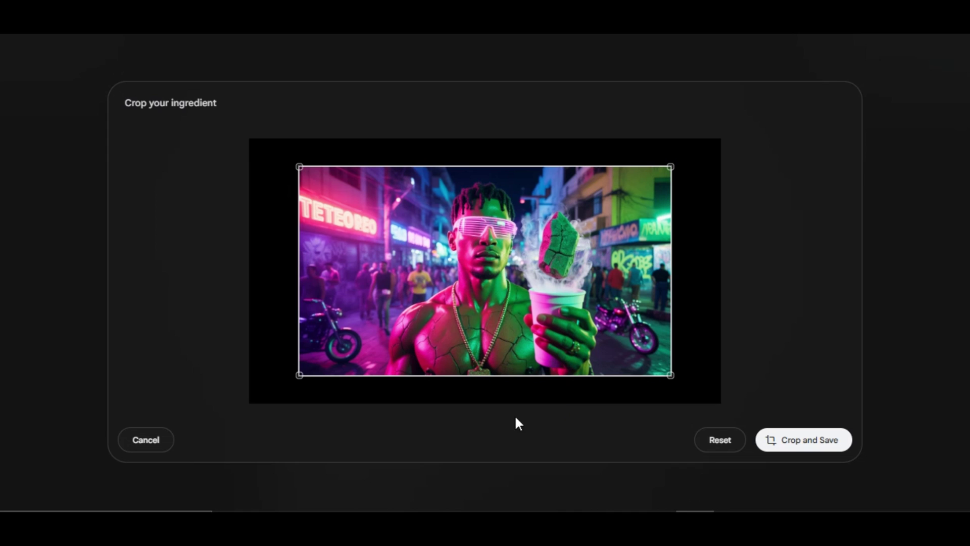
{"action": "left_click", "coordinate": [790, 442]}
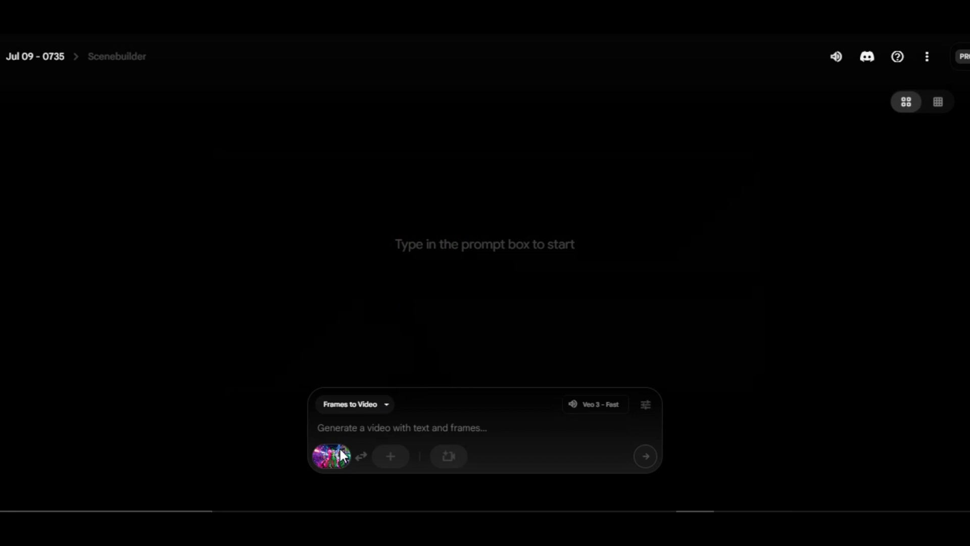
Enter the copied cyberpunk warrior prompt with its camera moves and spoken lines as the video prompt, and review the text
{"action": "left_click", "coordinate": [374, 430]}
{"action": "right_click", "coordinate": [373, 429]}
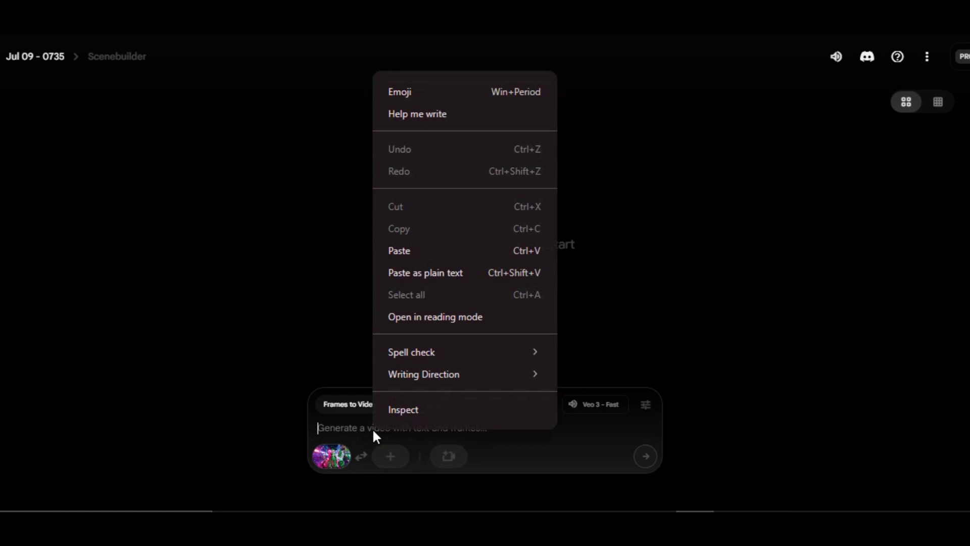
{"action": "left_click", "coordinate": [388, 252]}
{"action": "scroll", "coordinate": [431, 268], "scroll_direction": "up", "scroll_amount": 2}
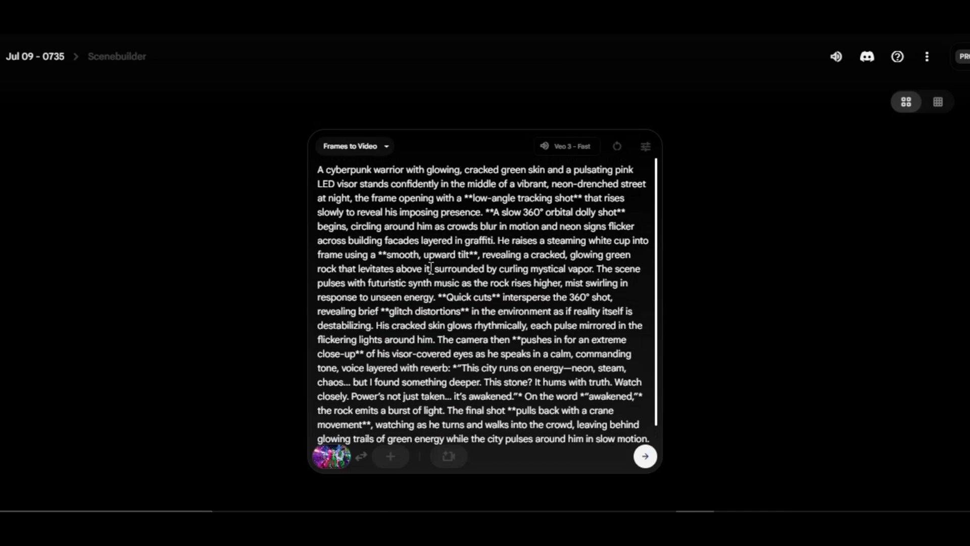
{"action": "scroll", "coordinate": [431, 269], "scroll_direction": "down", "scroll_amount": 2}
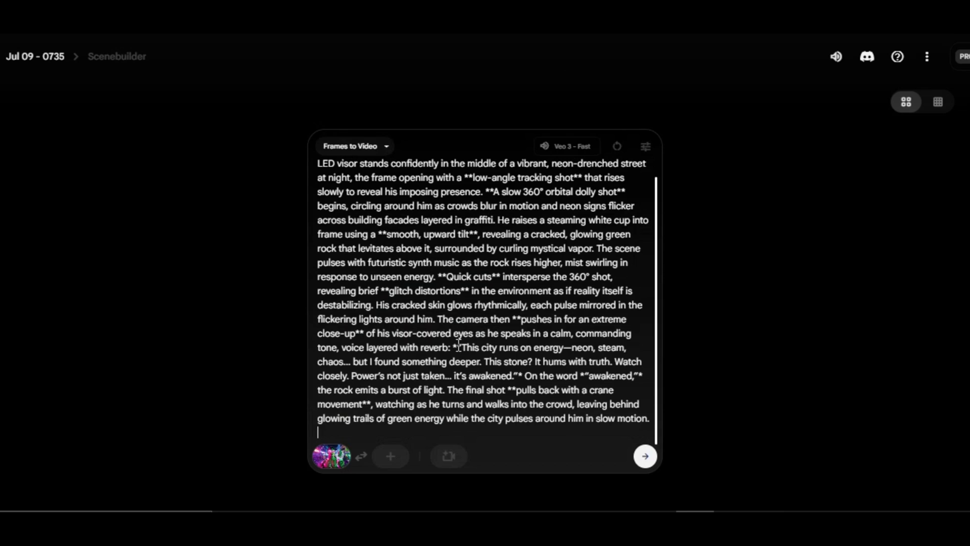
Keep one output per prompt and the Veo 3 - Fast model, generate the cyberpunk warrior video, and play it
{"action": "left_click", "coordinate": [646, 146]}
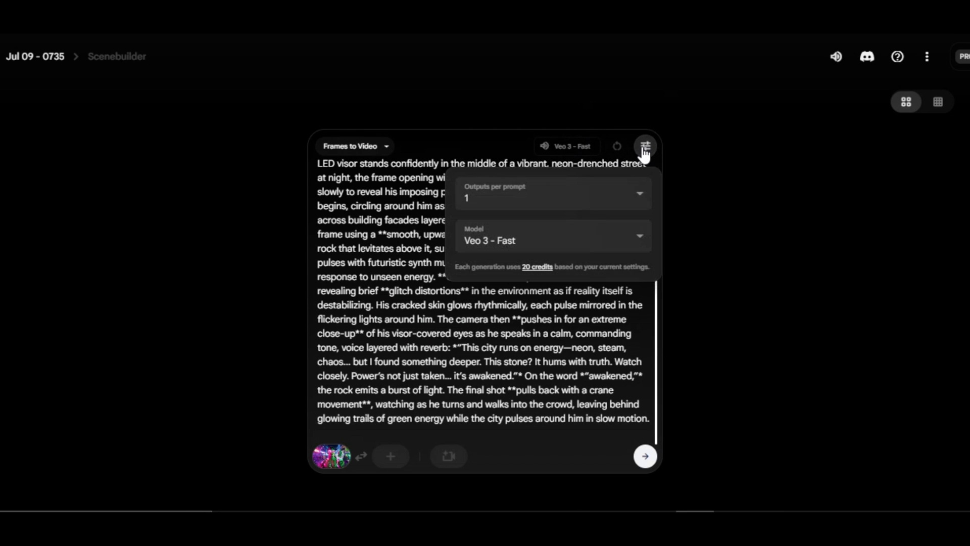
{"action": "left_click", "coordinate": [638, 198]}
{"action": "left_click", "coordinate": [630, 227]}
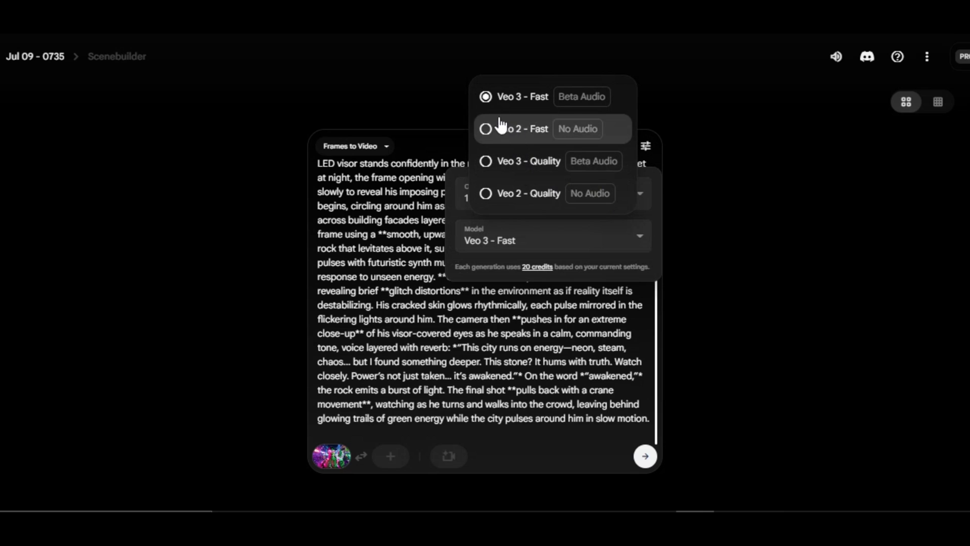
{"action": "left_click", "coordinate": [537, 98]}
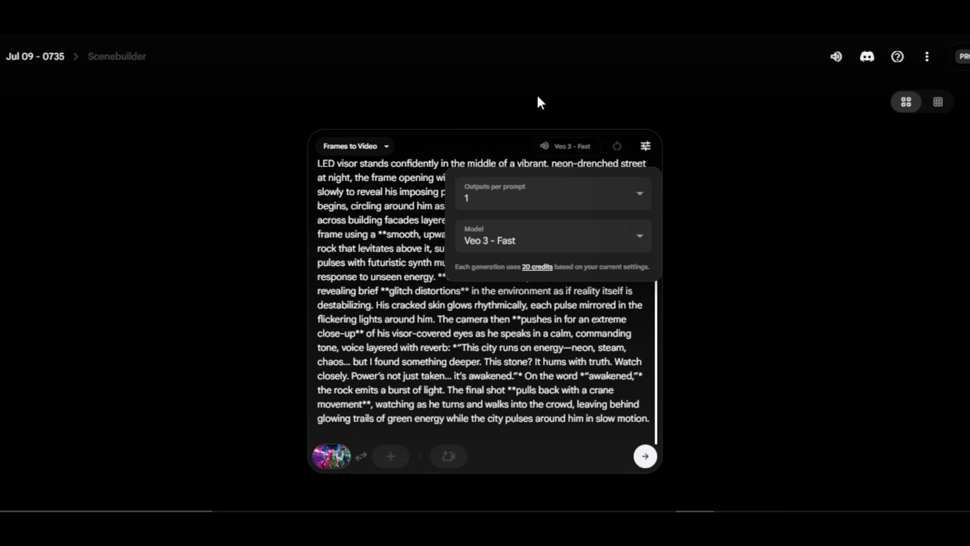
{"action": "left_click", "coordinate": [644, 456]}
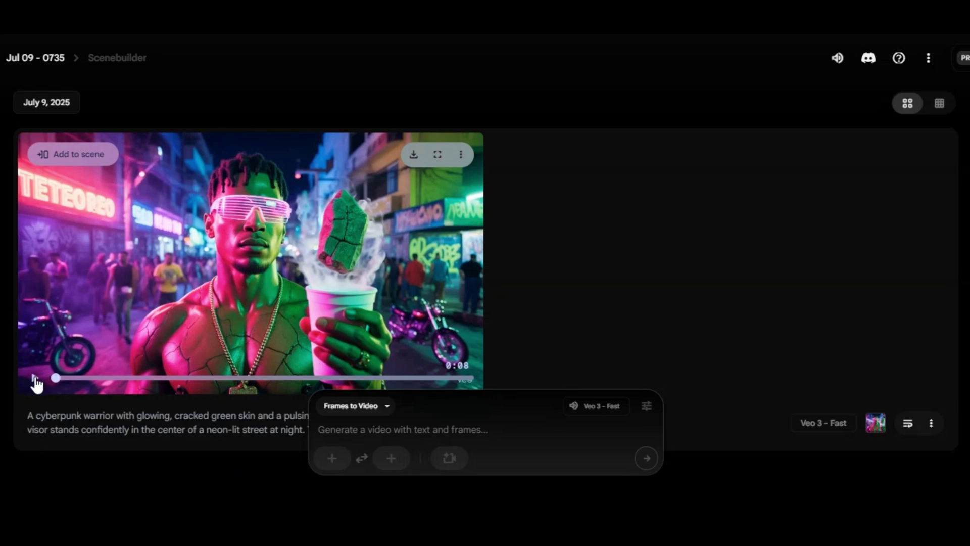
{"action": "left_click", "coordinate": [35, 379]}
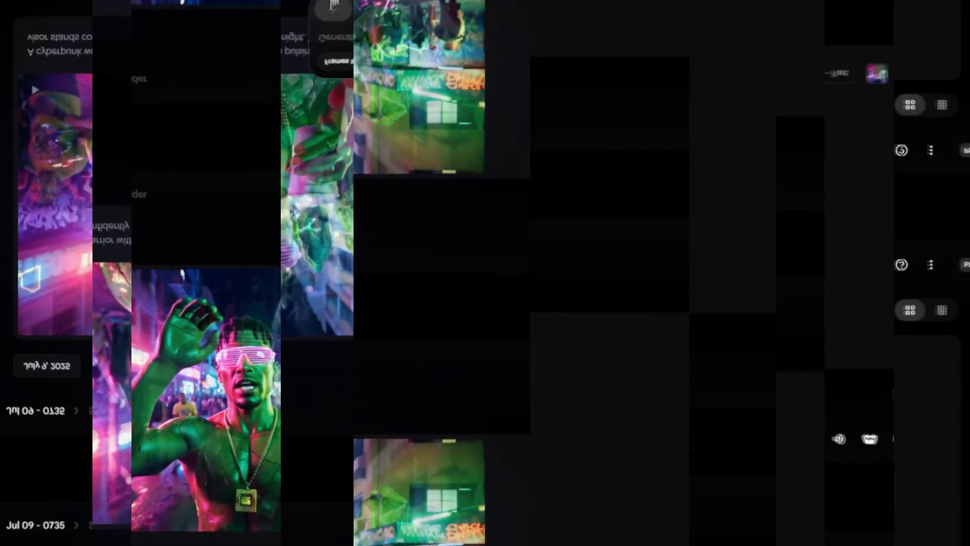
Upload the portrait of the curly-haired woman against blue curtains and save its crop as the first frame
{"action": "left_click", "coordinate": [332, 458]}
{"action": "left_click", "coordinate": [389, 231]}
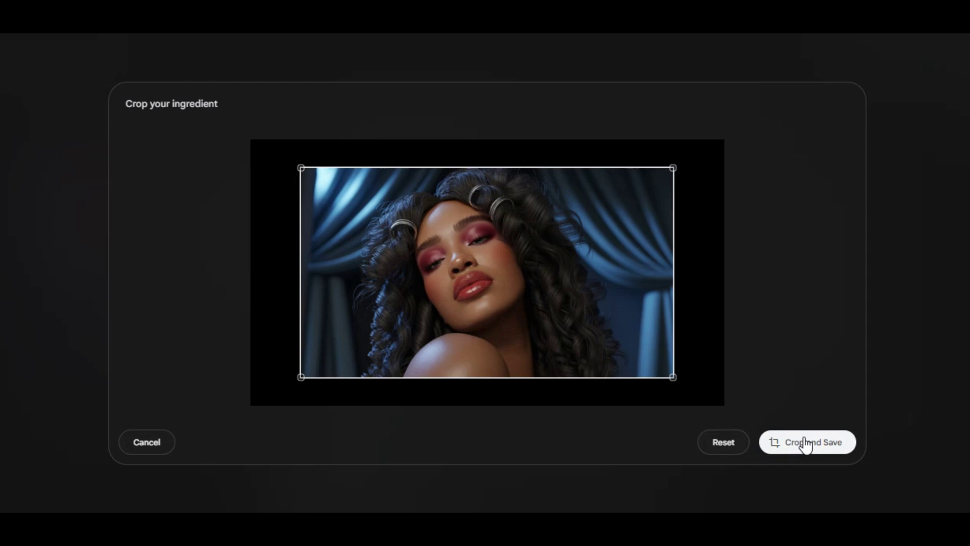
{"action": "left_click", "coordinate": [805, 442]}
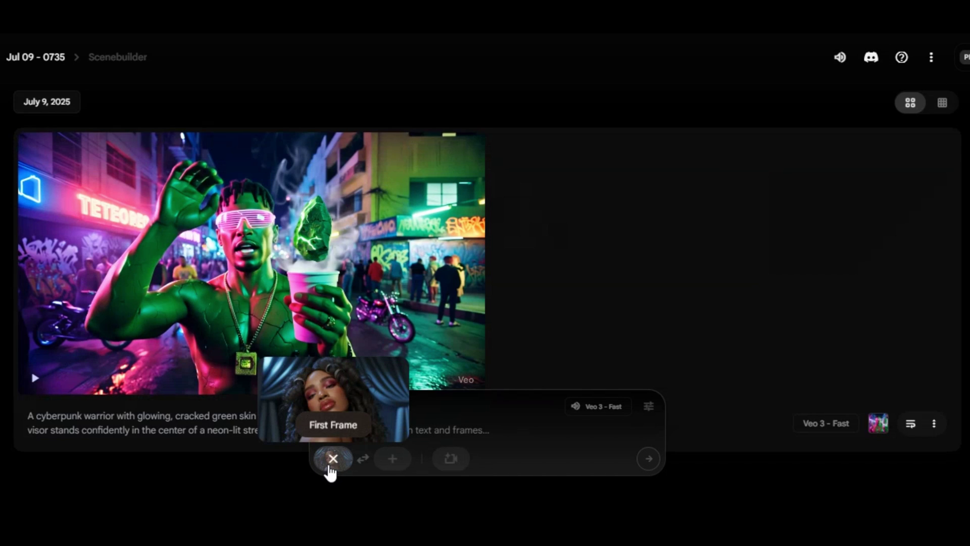
Enter the copied prompt about a soulful diva singing against blue velvet, check the generation settings, and generate the video
{"action": "right_click", "coordinate": [329, 430]}
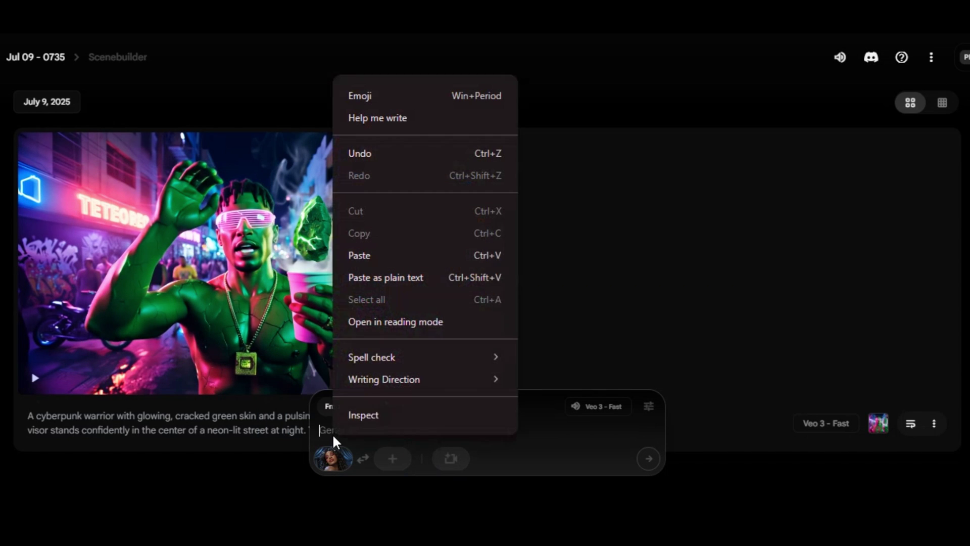
{"action": "left_click", "coordinate": [371, 261]}
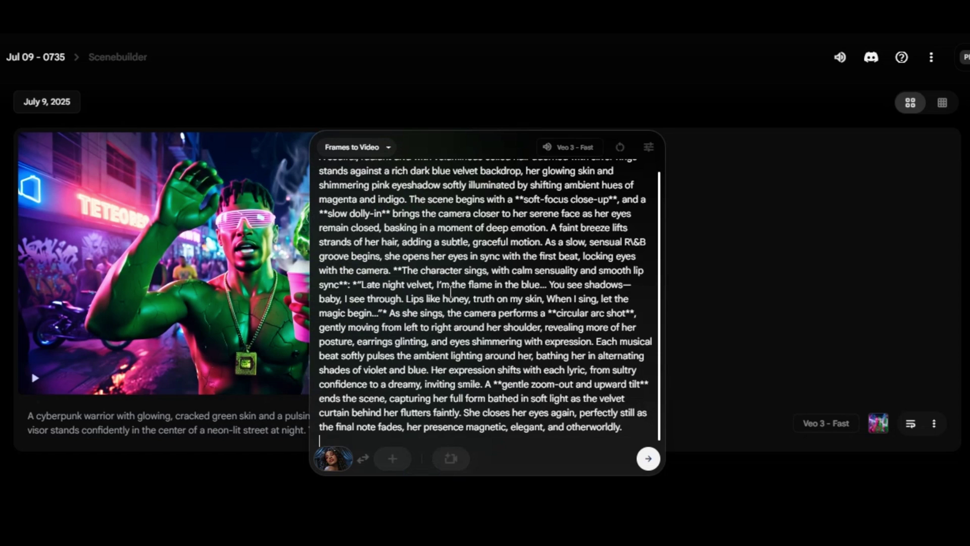
{"action": "scroll", "coordinate": [450, 292], "scroll_direction": "up", "scroll_amount": 1}
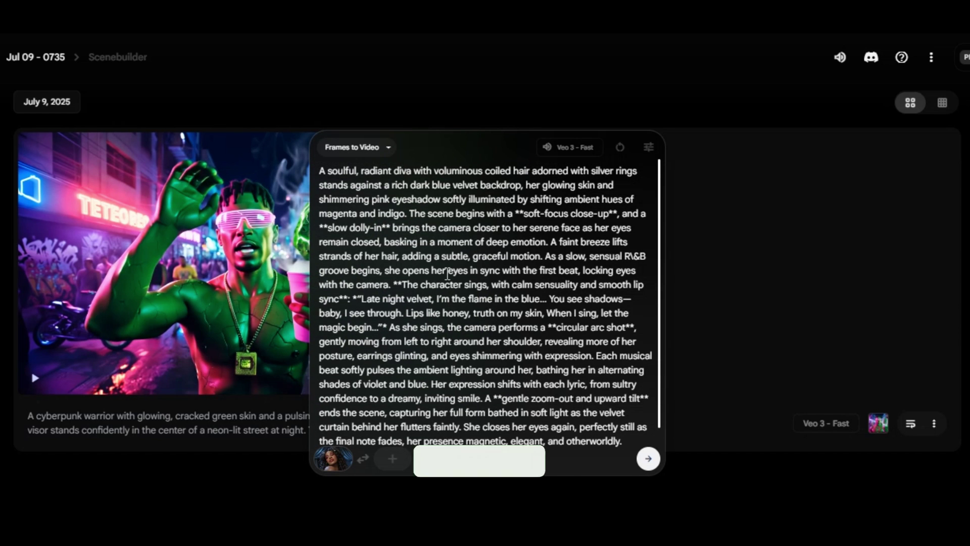
{"action": "scroll", "coordinate": [468, 345], "scroll_direction": "down", "scroll_amount": 1}
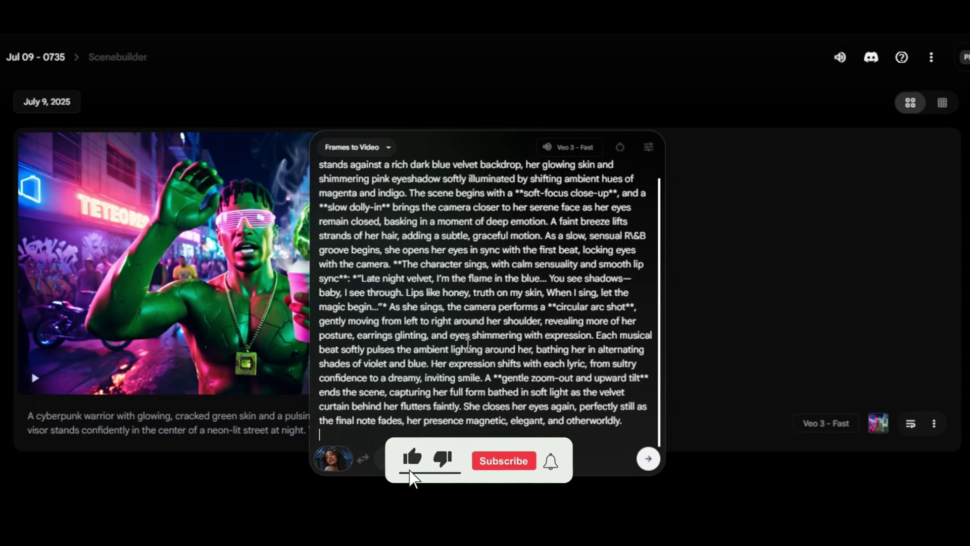
{"action": "left_click", "coordinate": [649, 147]}
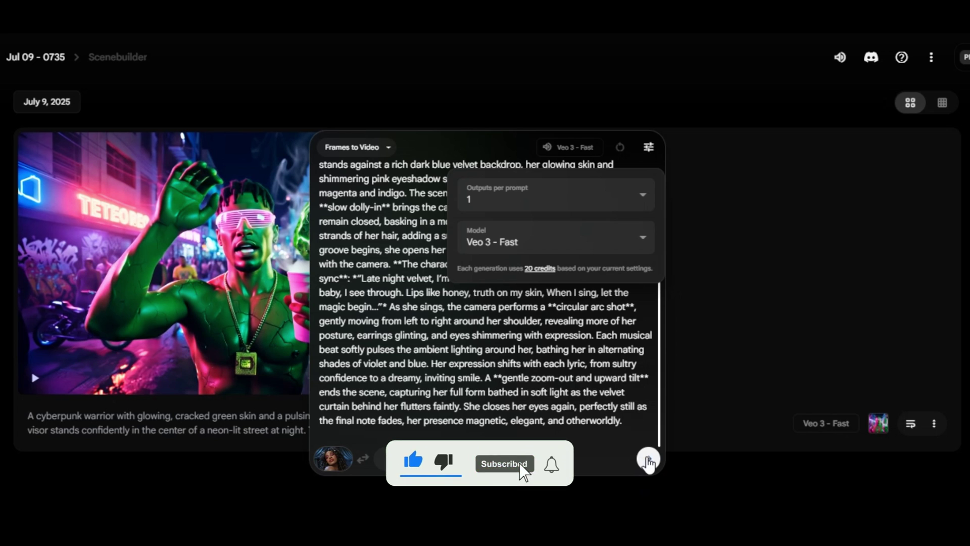
{"action": "left_click", "coordinate": [649, 460]}
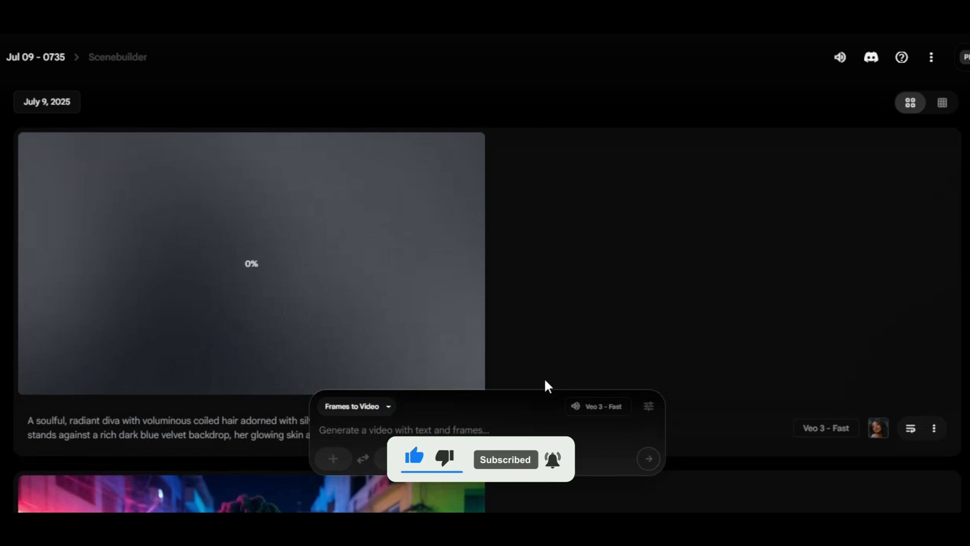
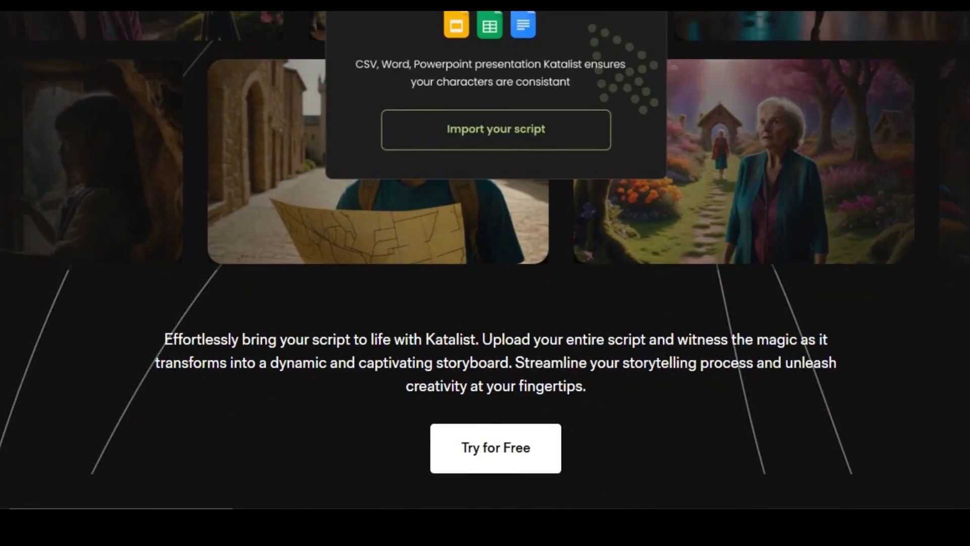
Switch to Katalist and look through its landing page and the story templates on its home page
{"action": "scroll", "coordinate": [485, 273], "scroll_direction": "up", "scroll_amount": 5}
{"action": "scroll", "coordinate": [485, 273], "scroll_direction": "up", "scroll_amount": 10}
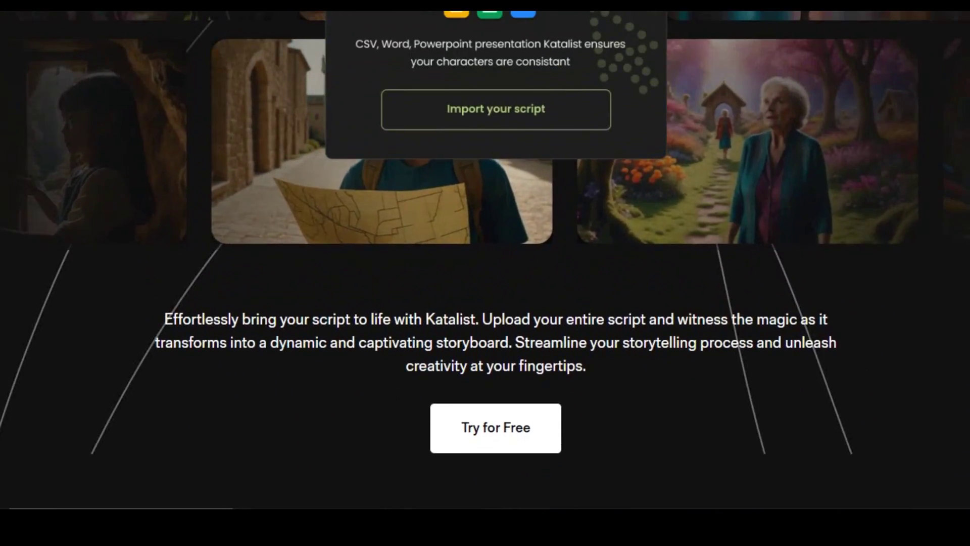
{"action": "scroll", "coordinate": [485, 273], "scroll_direction": "up", "scroll_amount": 8}
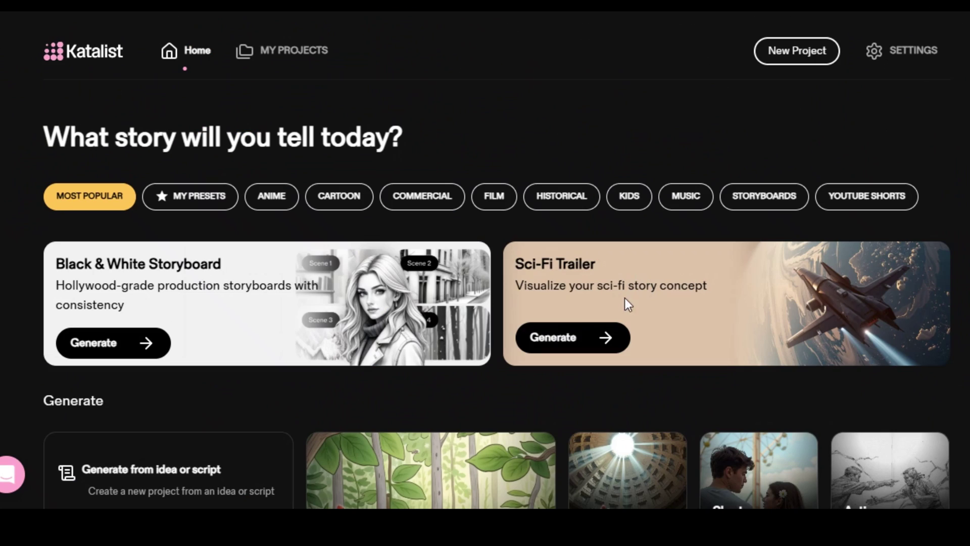
{"action": "scroll", "coordinate": [526, 384], "scroll_direction": "down", "scroll_amount": 7}
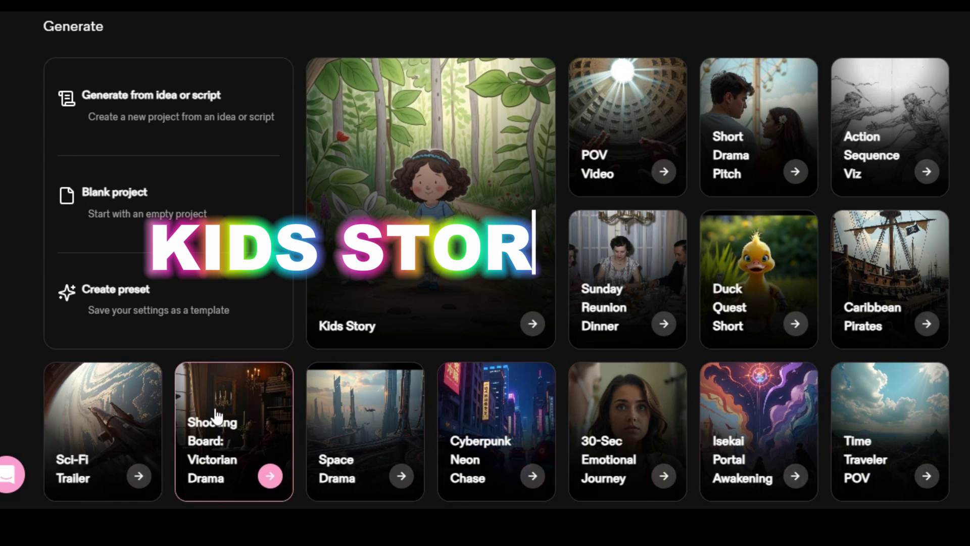
{"action": "scroll", "coordinate": [368, 433], "scroll_direction": "down", "scroll_amount": 2}
{"action": "scroll", "coordinate": [368, 434], "scroll_direction": "down", "scroll_amount": 2}
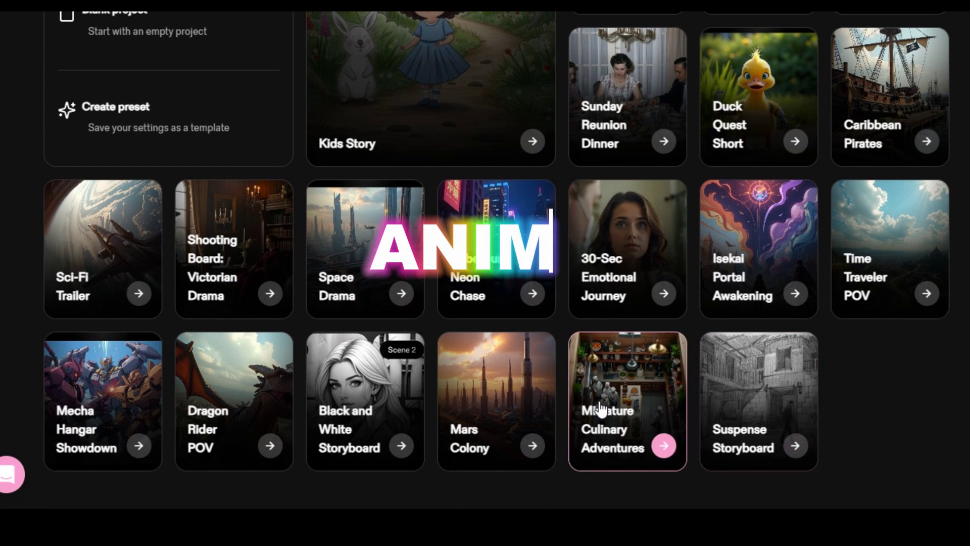
Start a project from an idea, enter the copied story idea about a red-haired rebel in a war-ravaged jungle, and generate a 10-scene script
{"action": "scroll", "coordinate": [273, 394], "scroll_direction": "up", "scroll_amount": 10}
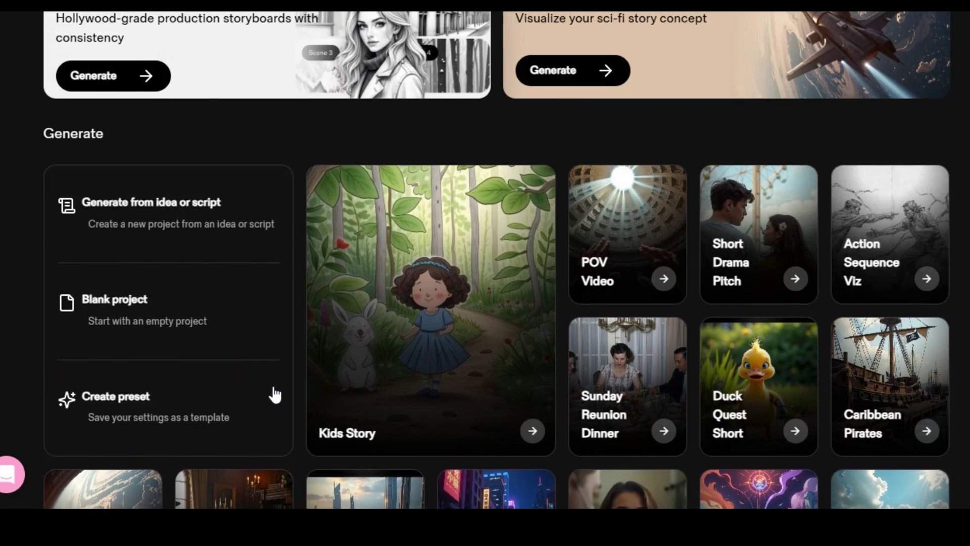
{"action": "scroll", "coordinate": [525, 379], "scroll_direction": "down", "scroll_amount": 7}
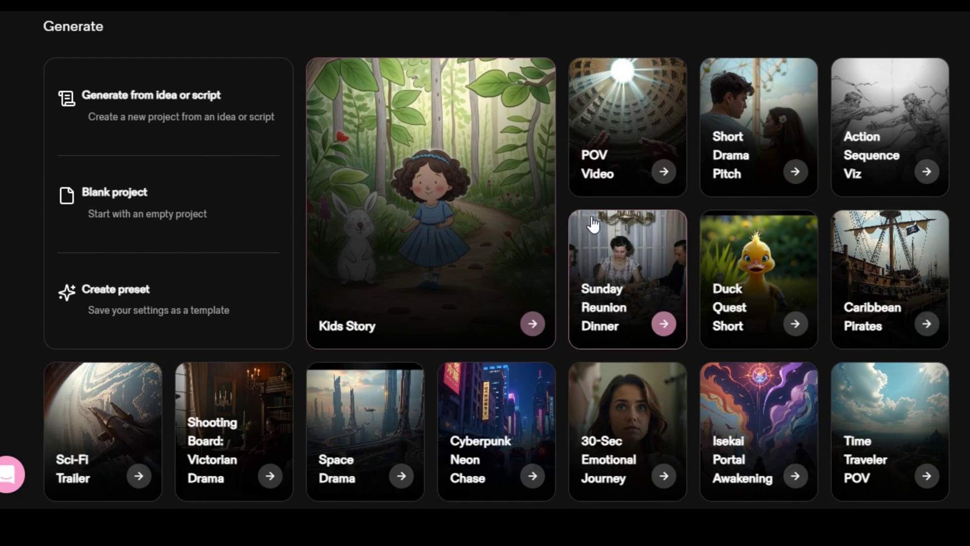
{"action": "scroll", "coordinate": [268, 374], "scroll_direction": "up", "scroll_amount": 3}
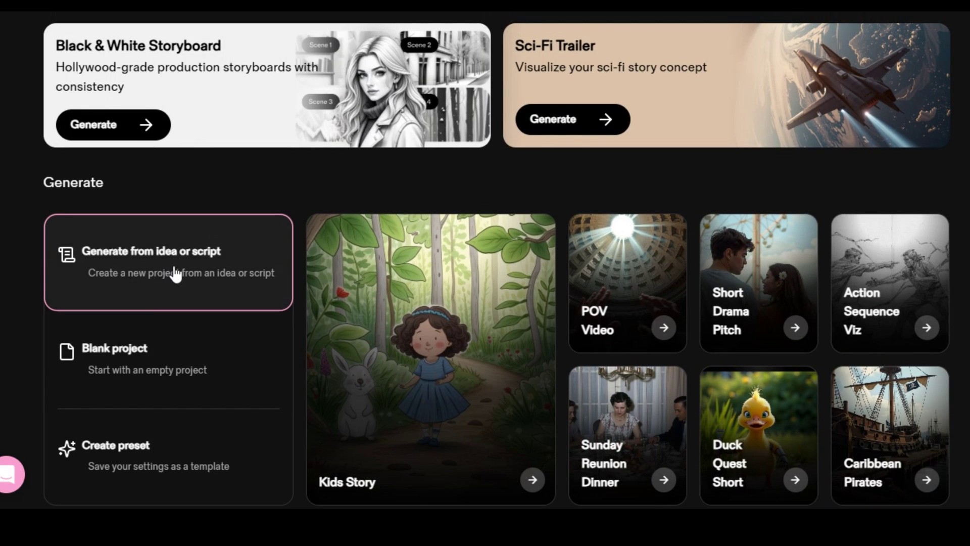
{"action": "left_click", "coordinate": [202, 283]}
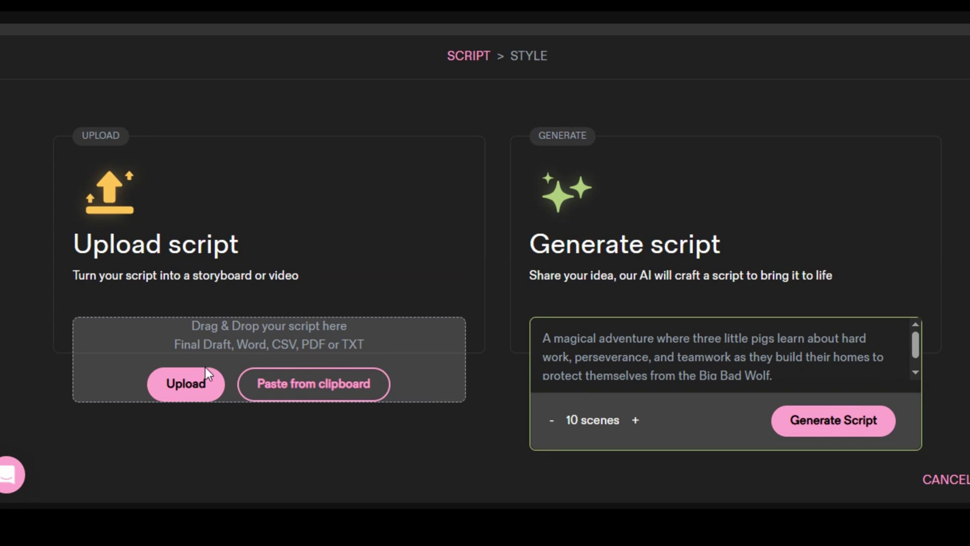
{"action": "right_click", "coordinate": [586, 358]}
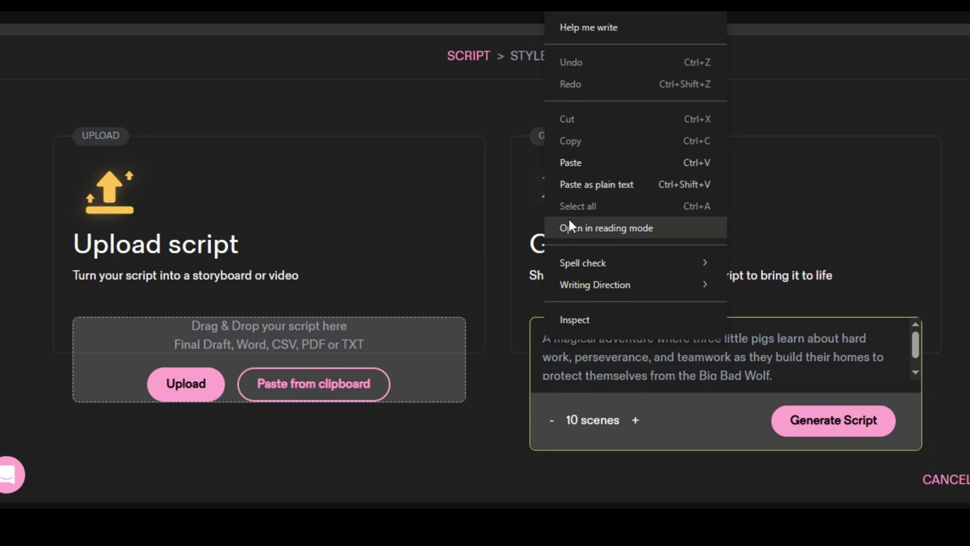
{"action": "left_click", "coordinate": [579, 156]}
{"action": "left_click", "coordinate": [817, 422]}
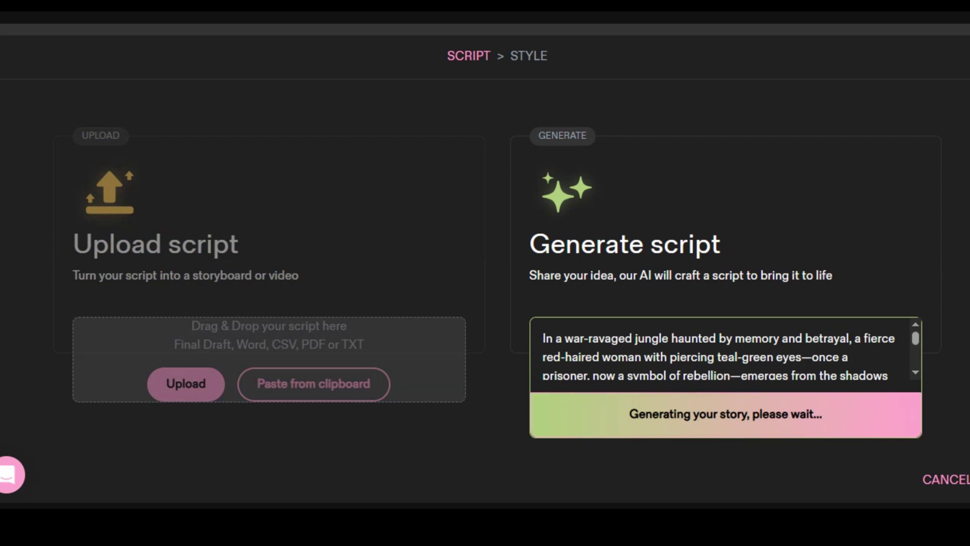
Review the script breakdown, keep the Cinematic style and 16:9 landscape format, and create the project
{"action": "scroll", "coordinate": [790, 341], "scroll_direction": "down", "scroll_amount": 3}
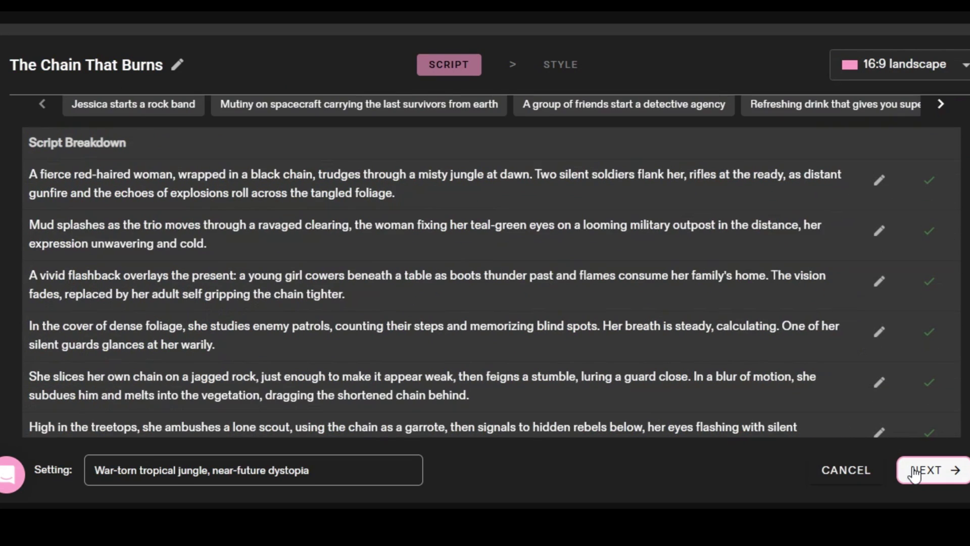
{"action": "left_click", "coordinate": [915, 474]}
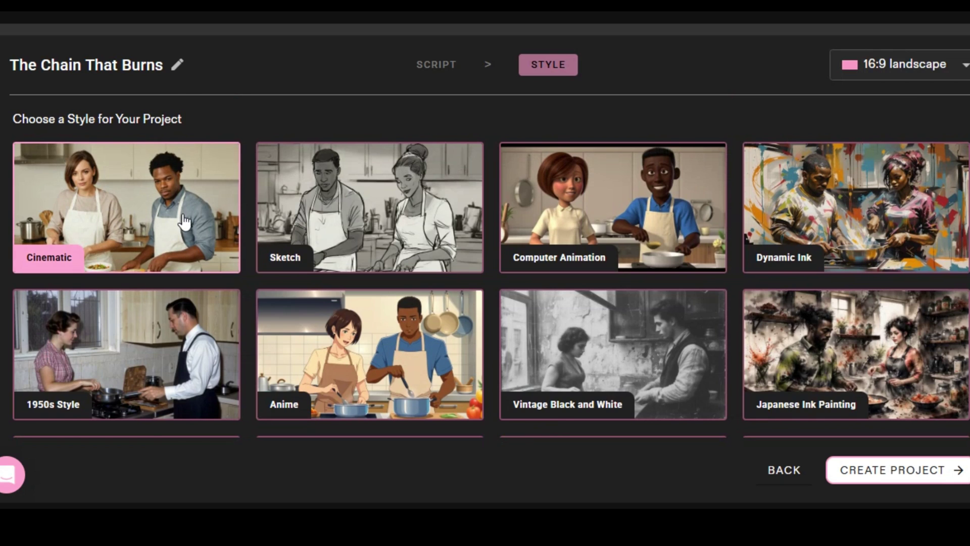
{"action": "scroll", "coordinate": [739, 310], "scroll_direction": "down", "scroll_amount": 2}
{"action": "scroll", "coordinate": [599, 376], "scroll_direction": "up", "scroll_amount": 2}
{"action": "left_click", "coordinate": [869, 474]}
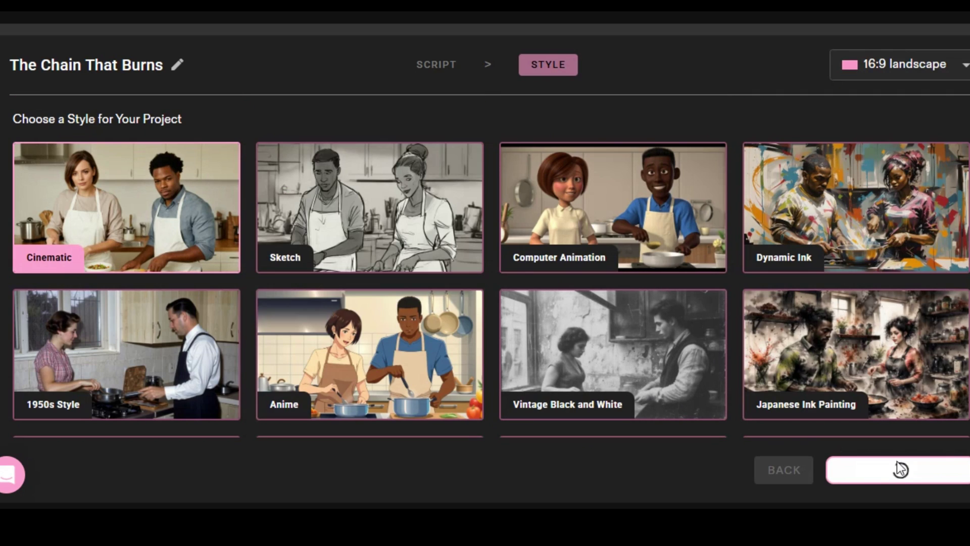
Look through the generated storyboard scenes down to scene 10 and turn the storyboard into a video timeline
{"action": "scroll", "coordinate": [559, 371], "scroll_direction": "down", "scroll_amount": 6}
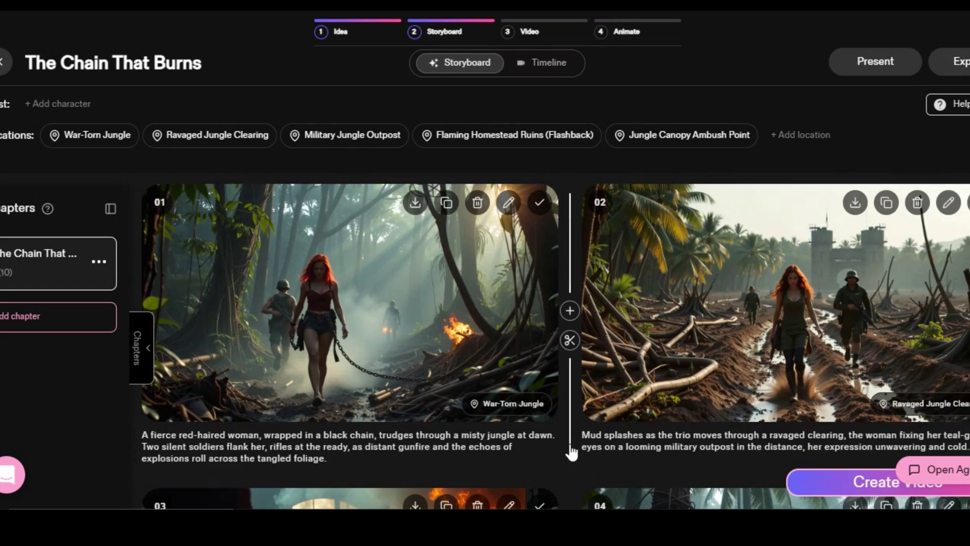
{"action": "scroll", "coordinate": [571, 452], "scroll_direction": "down", "scroll_amount": 8}
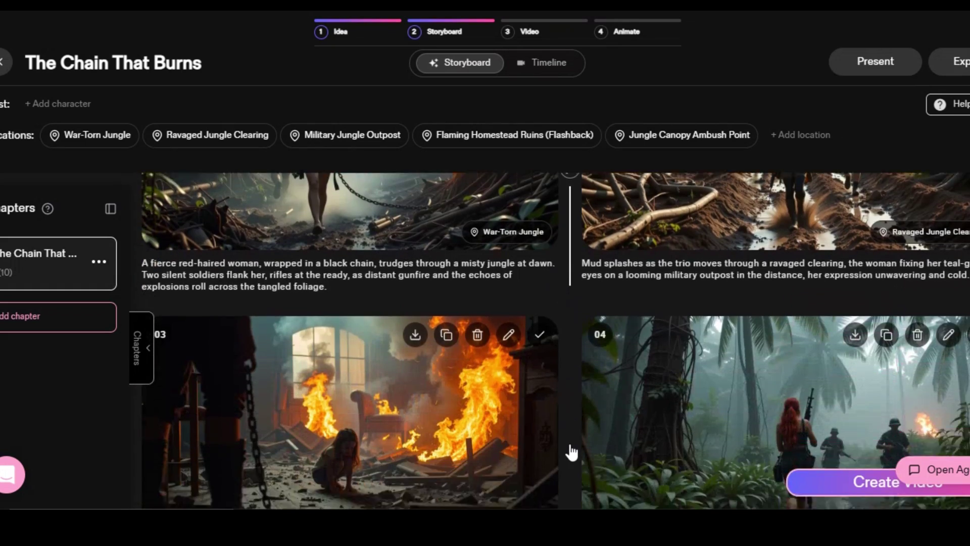
{"action": "scroll", "coordinate": [572, 451], "scroll_direction": "down", "scroll_amount": 10}
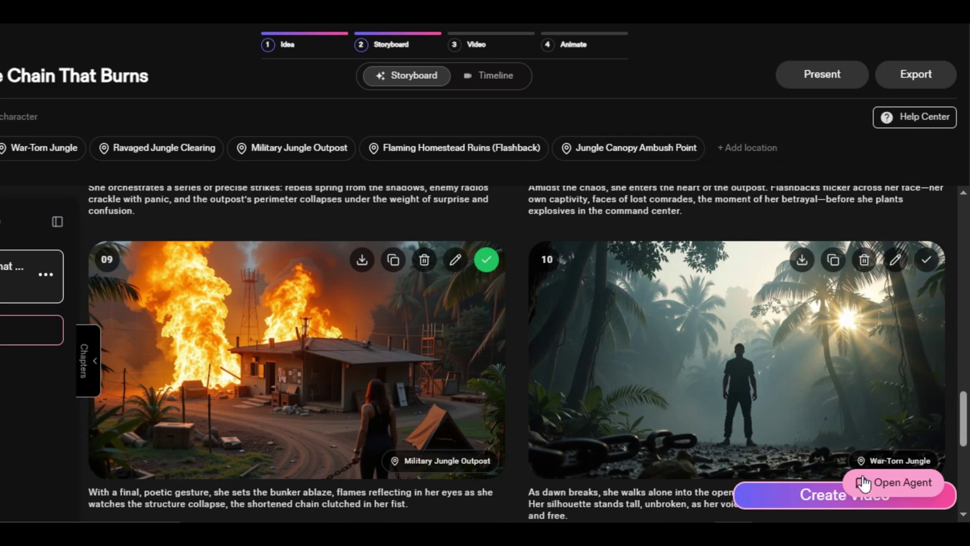
{"action": "left_click", "coordinate": [940, 470]}
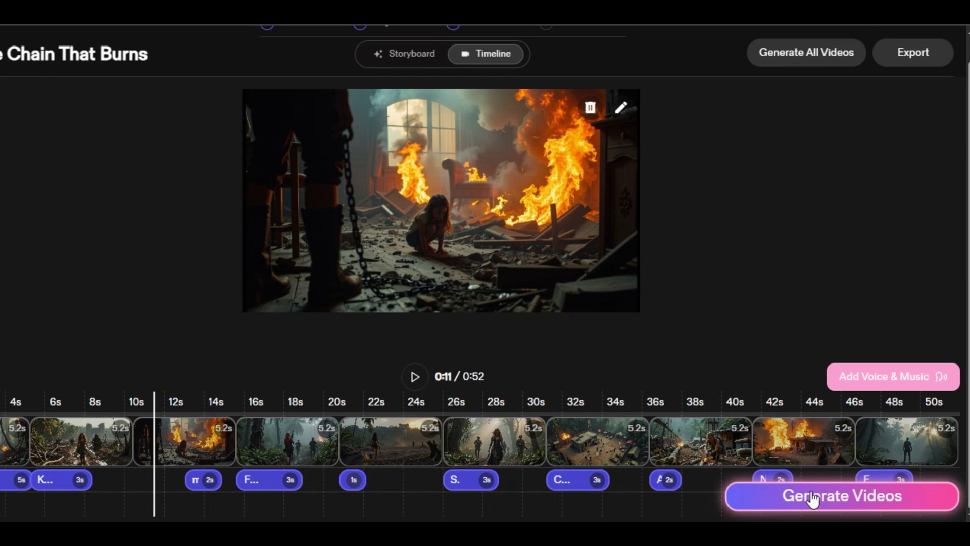
Compare the available video models, choose Kling Pro, and generate videos from all storyboard frames
{"action": "left_click", "coordinate": [817, 497]}
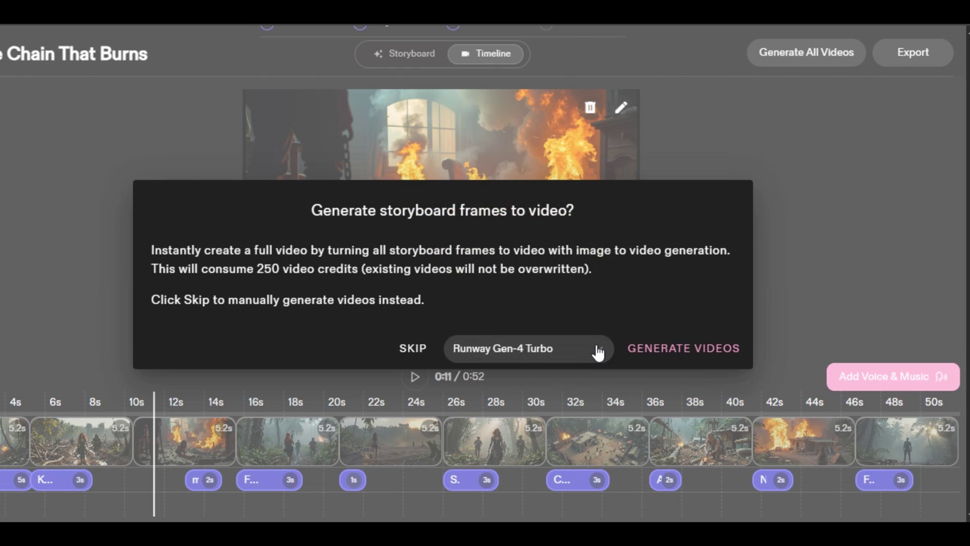
{"action": "left_click", "coordinate": [598, 349]}
{"action": "scroll", "coordinate": [560, 152], "scroll_direction": "up", "scroll_amount": 1}
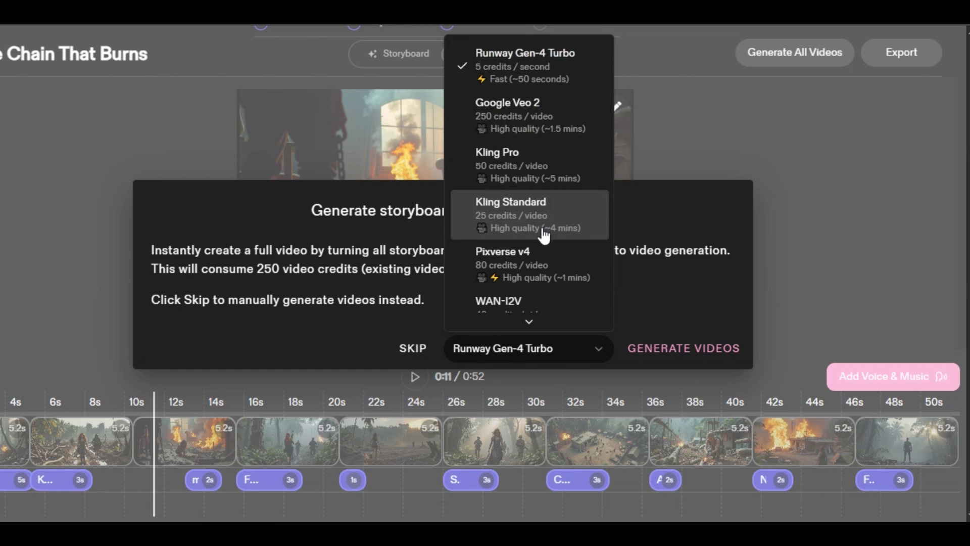
{"action": "scroll", "coordinate": [558, 272], "scroll_direction": "down", "scroll_amount": 1}
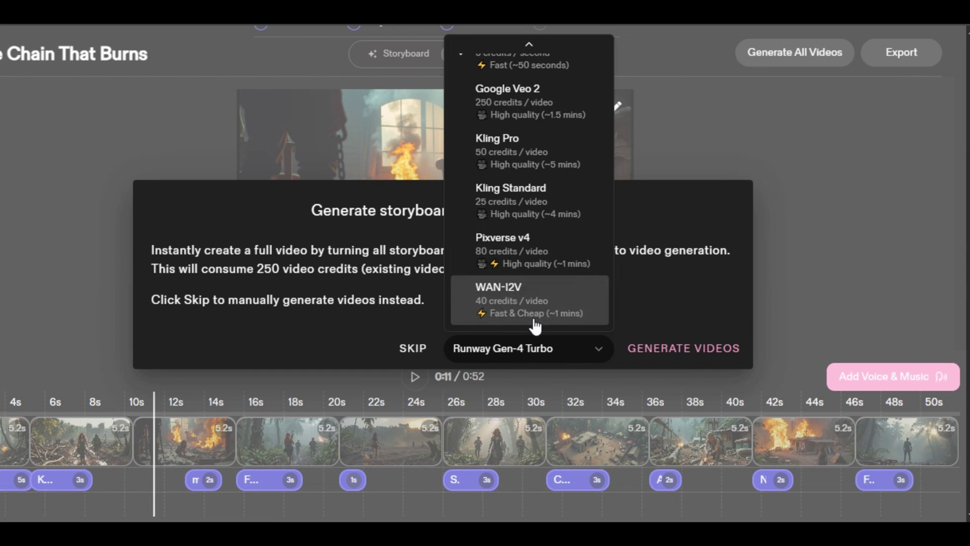
{"action": "scroll", "coordinate": [556, 240], "scroll_direction": "up", "scroll_amount": 1}
{"action": "left_click", "coordinate": [528, 162]}
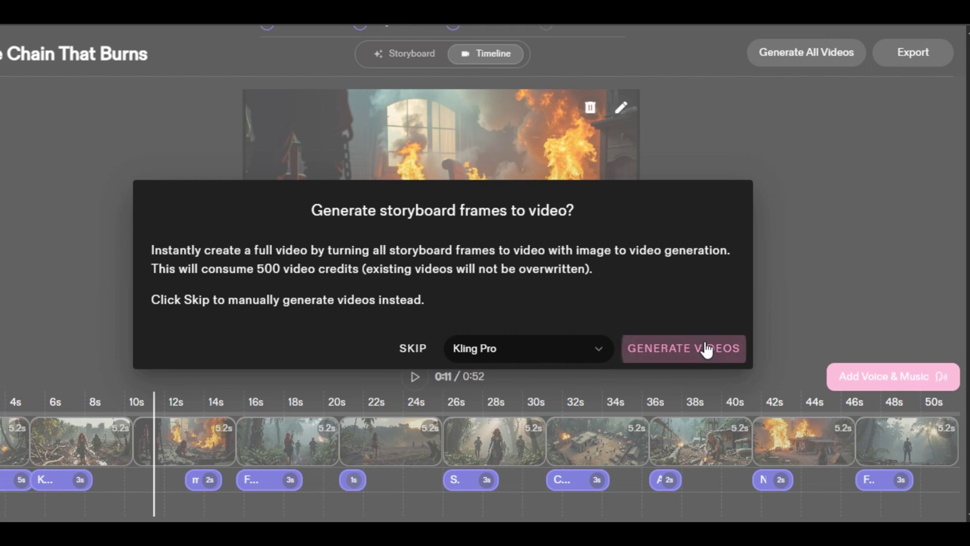
{"action": "left_click", "coordinate": [708, 347]}
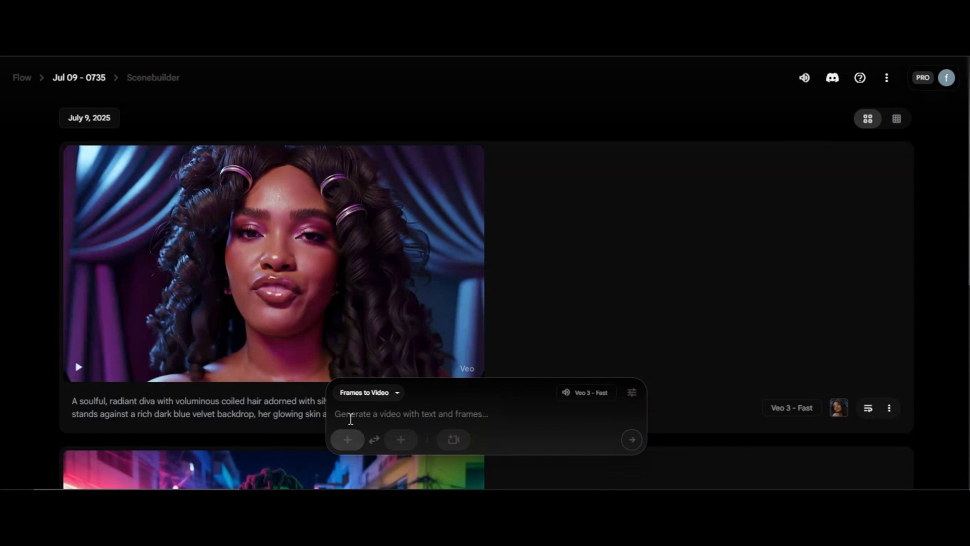
Back in Flow, upload the image of the woman in the black POWER catsuit and save its crop as the first frame
{"action": "left_click", "coordinate": [349, 444]}
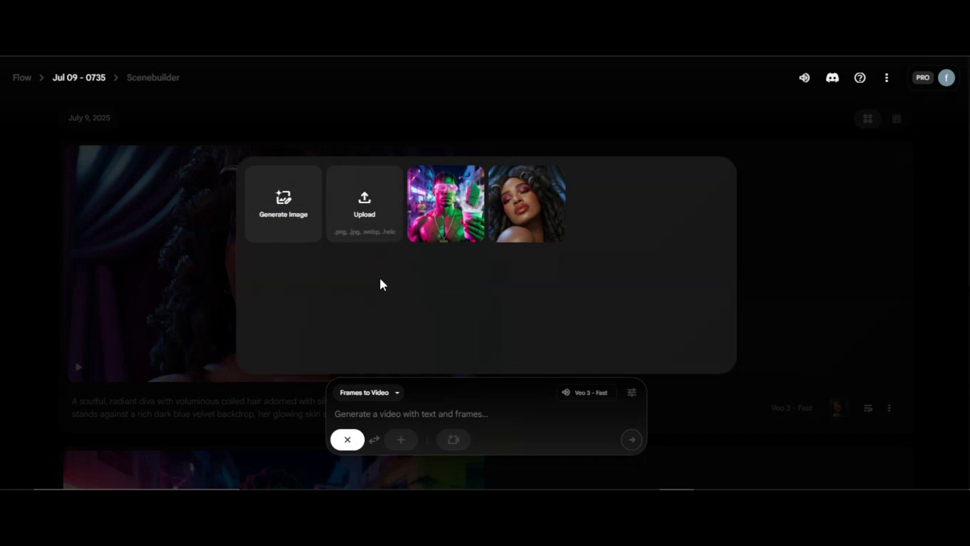
{"action": "left_click", "coordinate": [376, 221]}
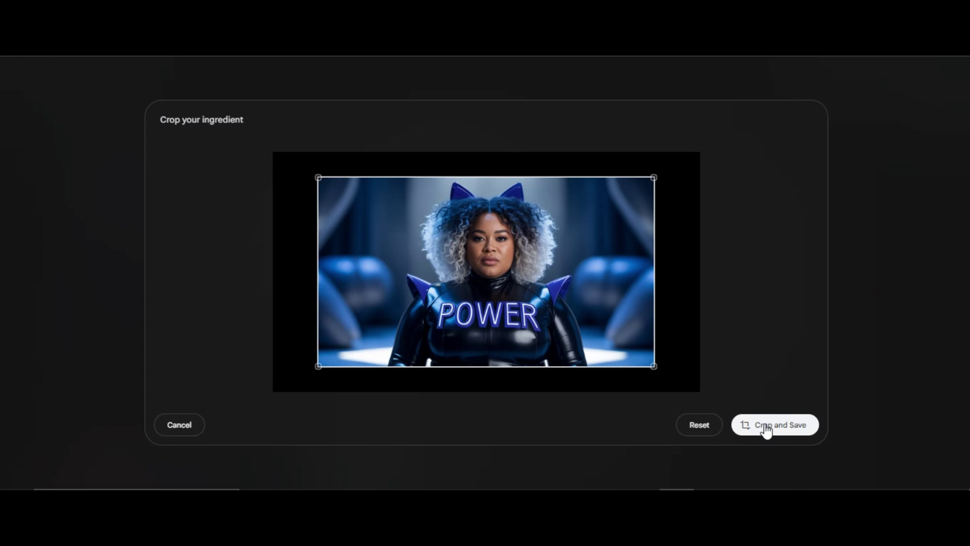
{"action": "left_click", "coordinate": [764, 427]}
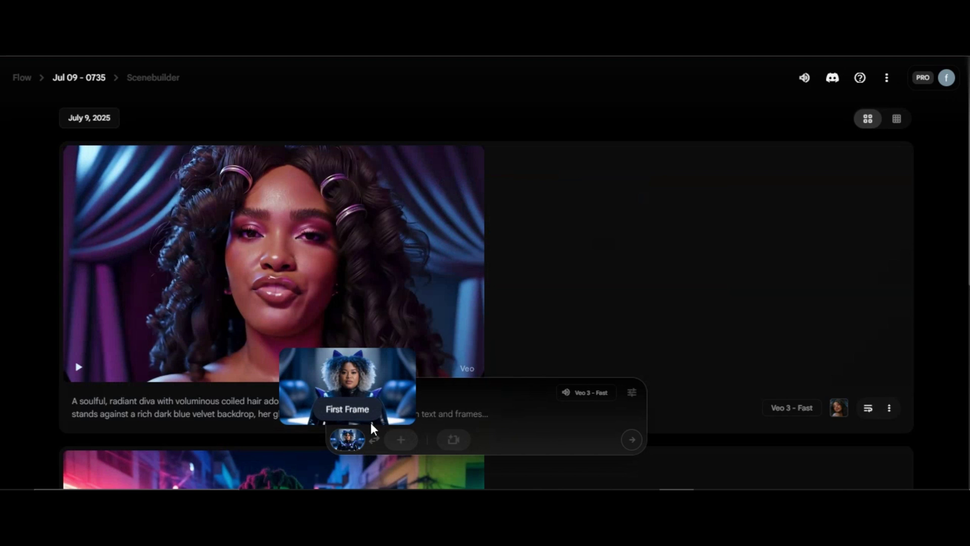
Enter the copied prompt for a 15-second cinematic video of a futuristic female superhero and generate the video with Veo 3 - Fast
{"action": "right_click", "coordinate": [371, 415]}
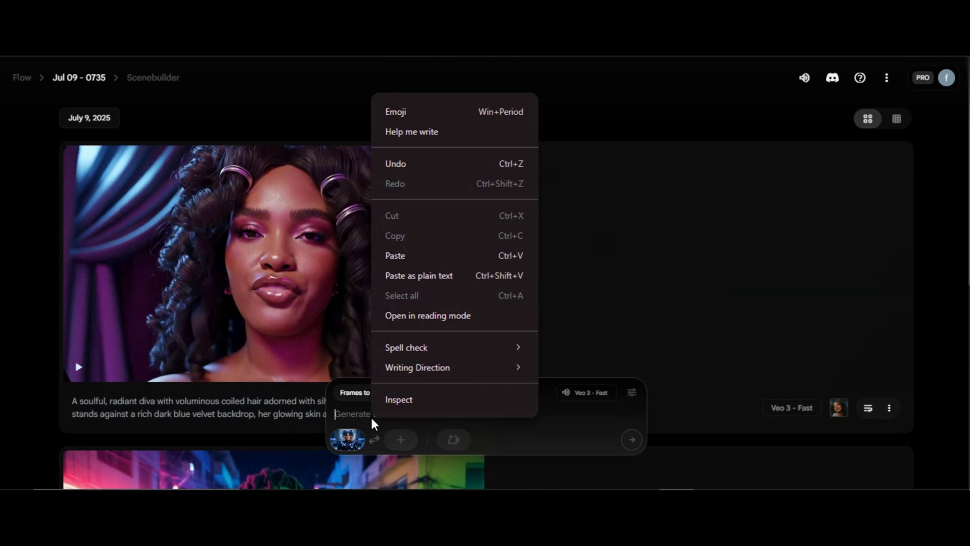
{"action": "left_click", "coordinate": [397, 256]}
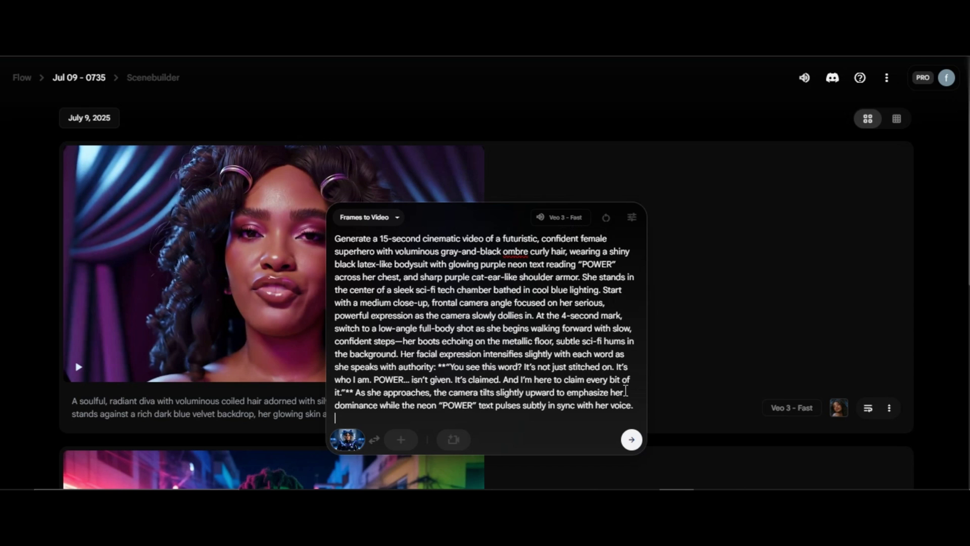
{"action": "left_click", "coordinate": [632, 441]}
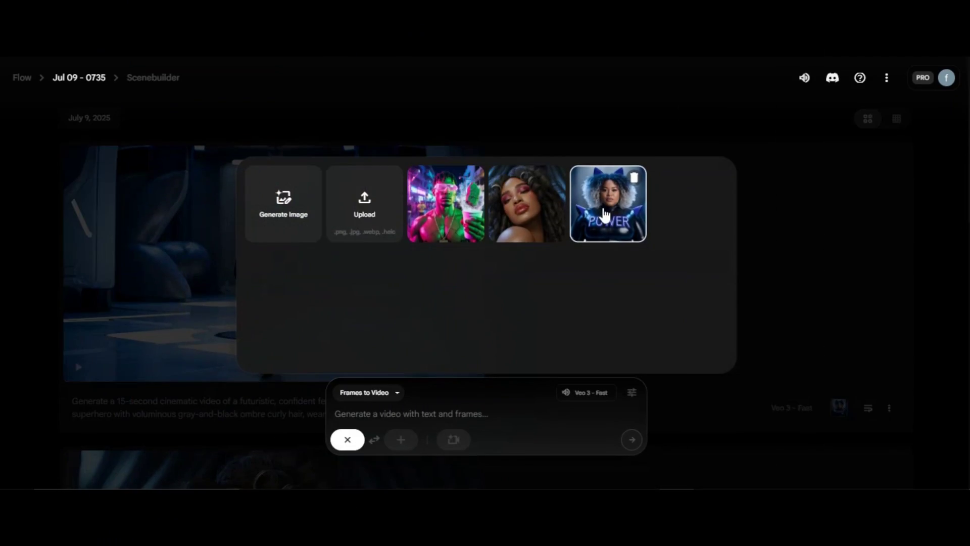
Reuse the saved POWER catsuit image as the first frame and enter the same superhero prompt again
{"action": "left_click", "coordinate": [606, 214]}
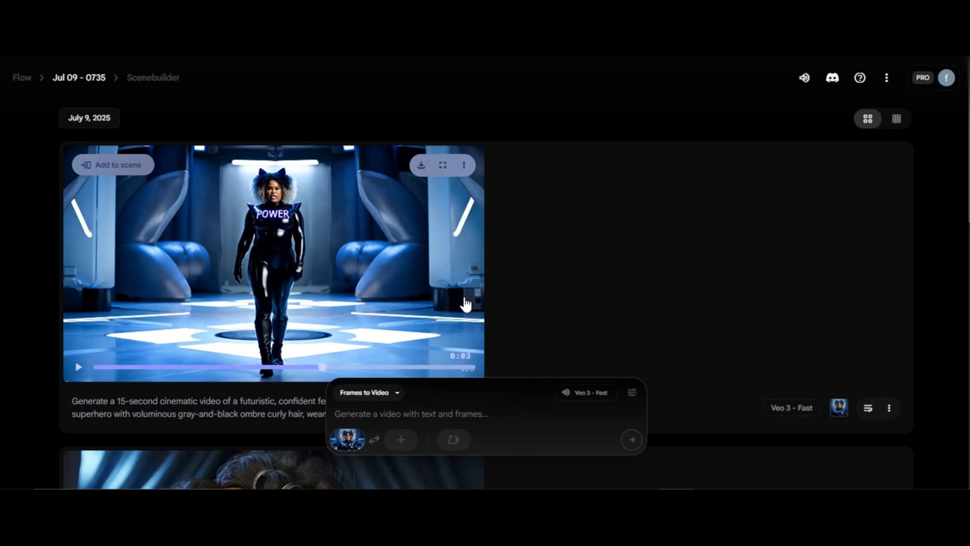
{"action": "right_click", "coordinate": [372, 417]}
{"action": "left_click", "coordinate": [401, 253]}
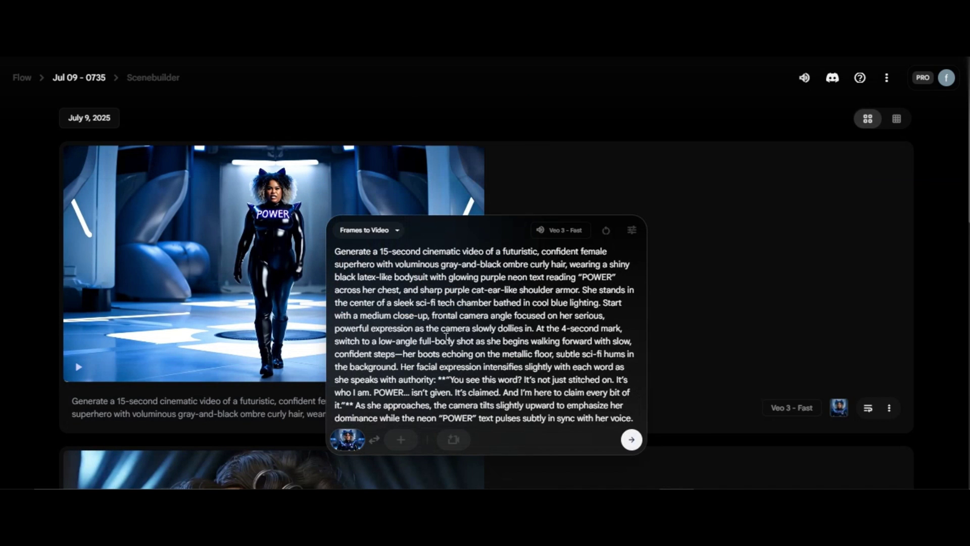
Set the model to Veo 3 - Quality with one output per prompt, generate the superhero video, and compare it with the Fast version
{"action": "left_click", "coordinate": [630, 233]}
{"action": "left_click", "coordinate": [610, 171]}
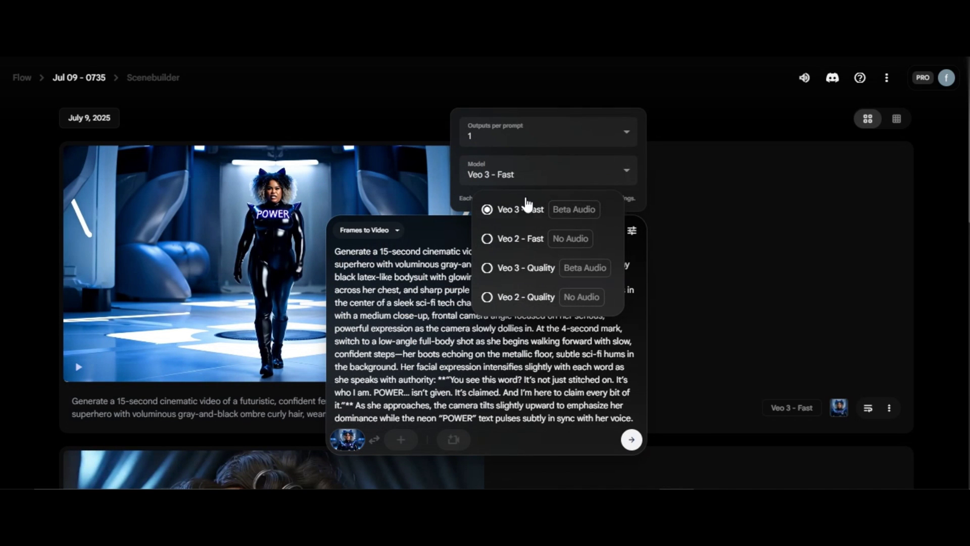
{"action": "left_click", "coordinate": [489, 271]}
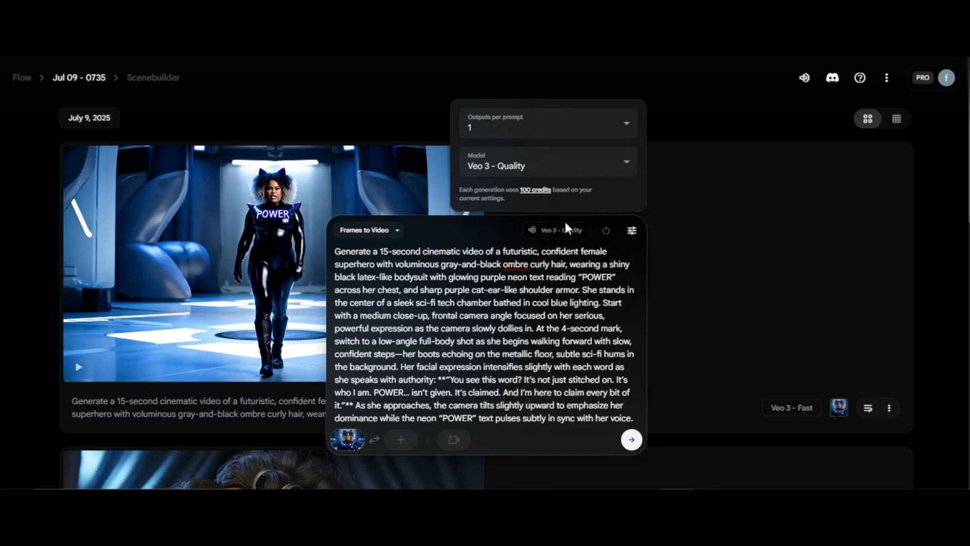
{"action": "left_click", "coordinate": [631, 441]}
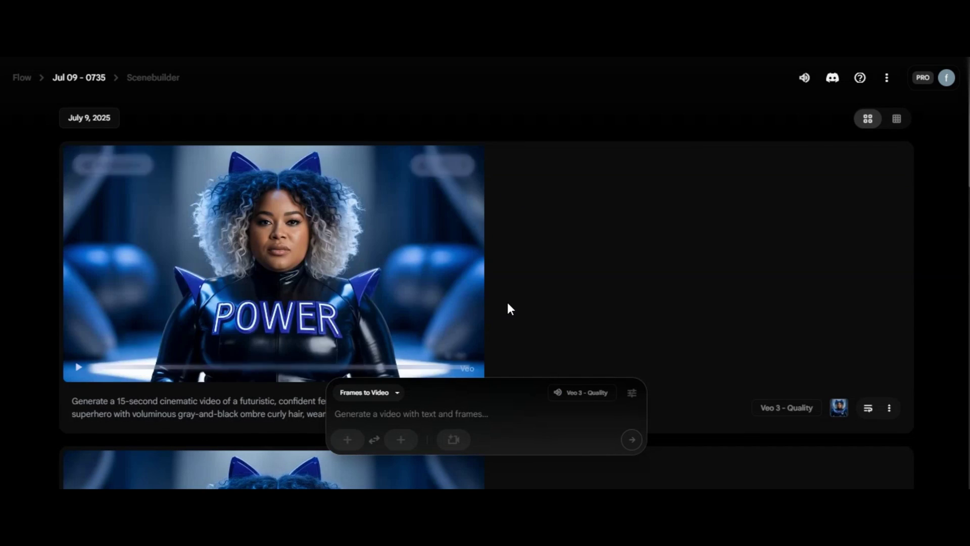
{"action": "scroll", "coordinate": [506, 299], "scroll_direction": "down", "scroll_amount": 5}
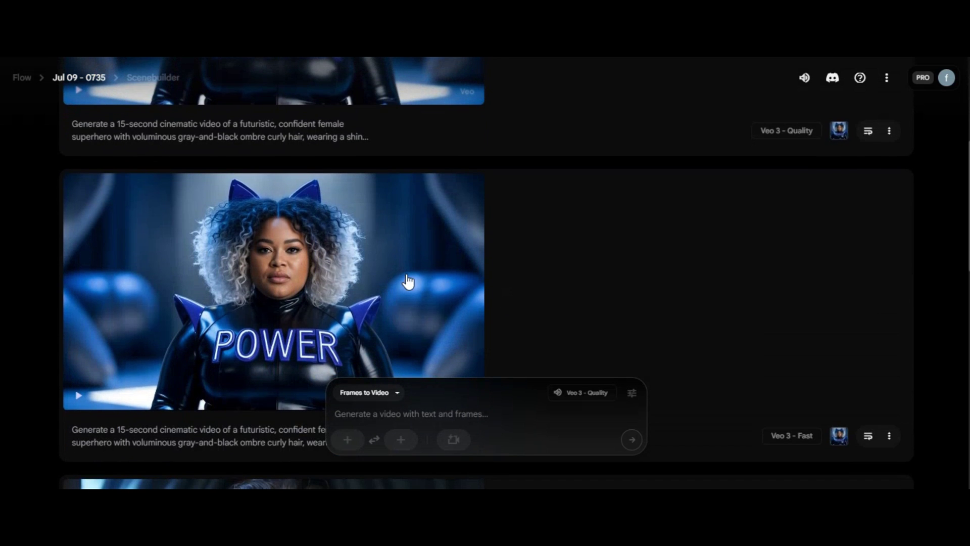
{"action": "scroll", "coordinate": [512, 328], "scroll_direction": "up", "scroll_amount": 5}
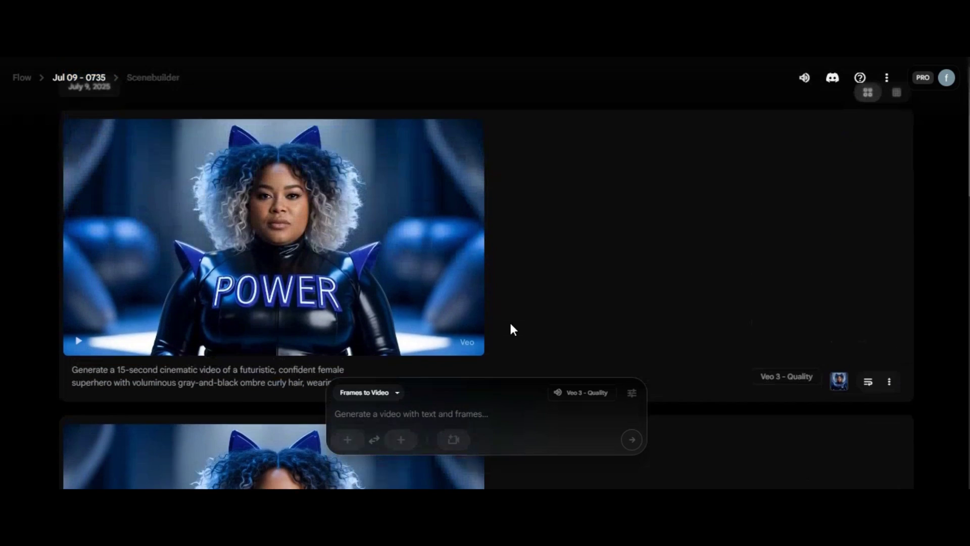
{"action": "scroll", "coordinate": [511, 324], "scroll_direction": "down", "scroll_amount": 1}
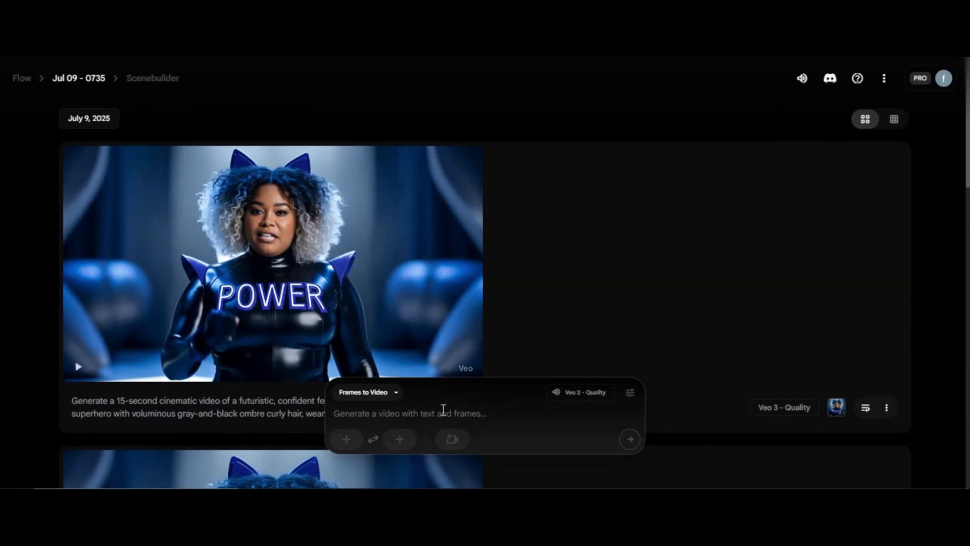
Switch to Text to Video and enter the combined prompt describing the futuristic POWER catsuit portrait and the 15-second superhero video
{"action": "mouse_move", "coordinate": [389, 263]}
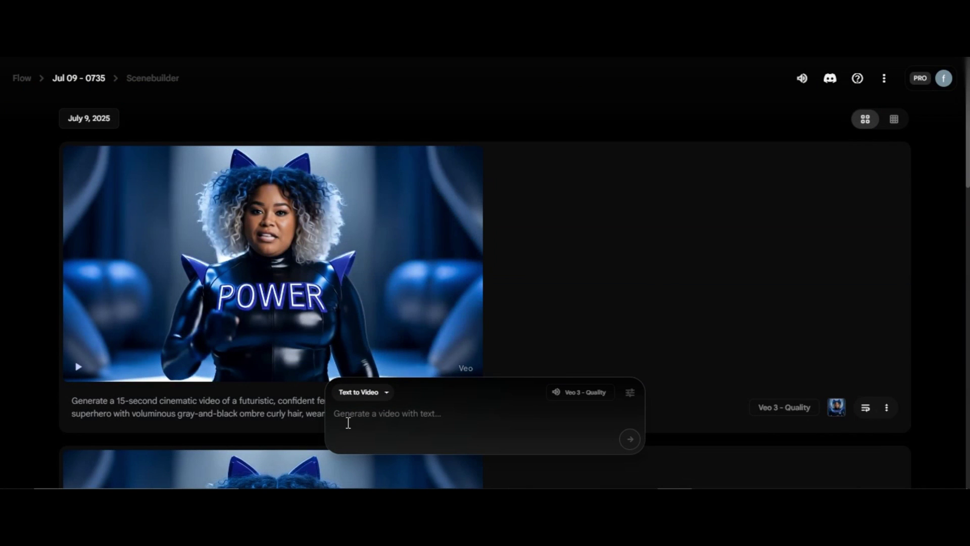
{"action": "right_click", "coordinate": [347, 421]}
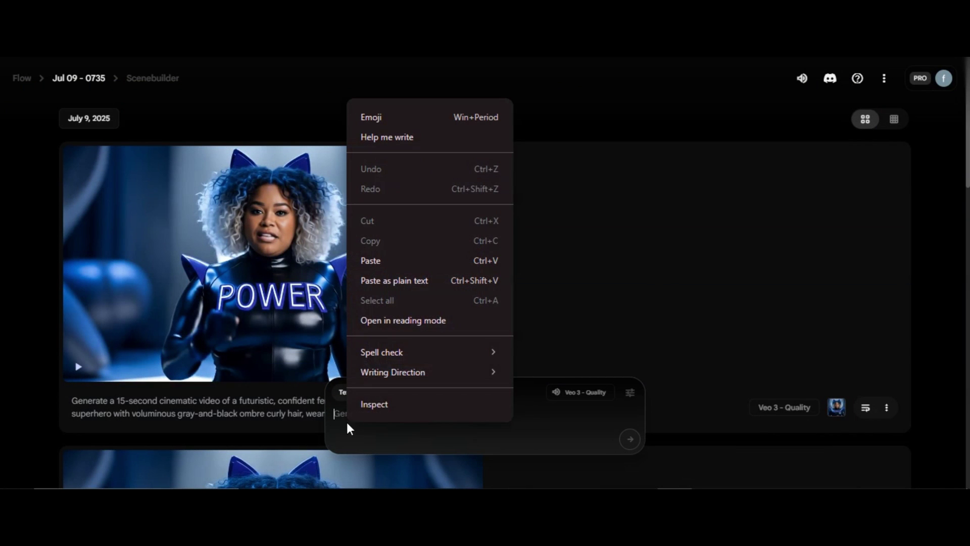
{"action": "left_click", "coordinate": [373, 261]}
{"action": "scroll", "coordinate": [435, 337], "scroll_direction": "up", "scroll_amount": 2}
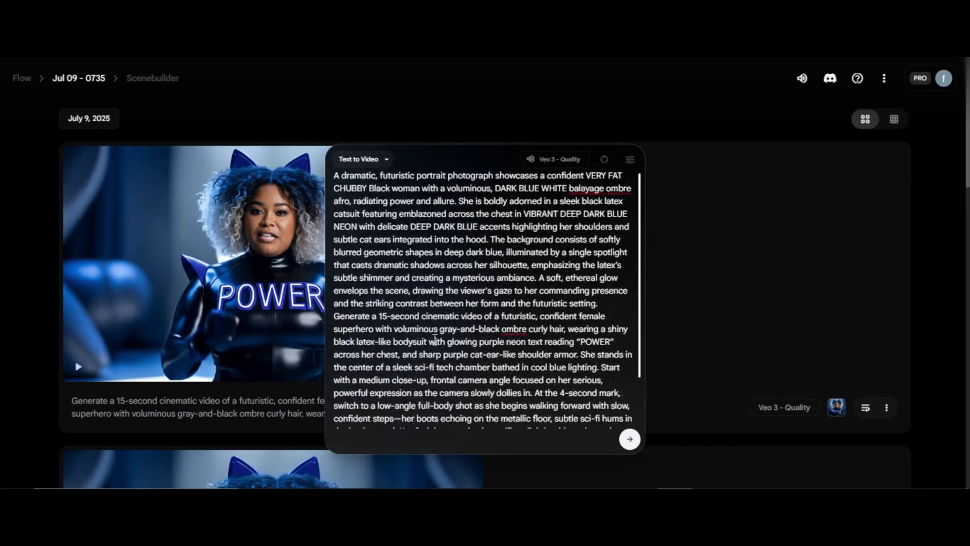
{"action": "scroll", "coordinate": [435, 338], "scroll_direction": "down", "scroll_amount": 2}
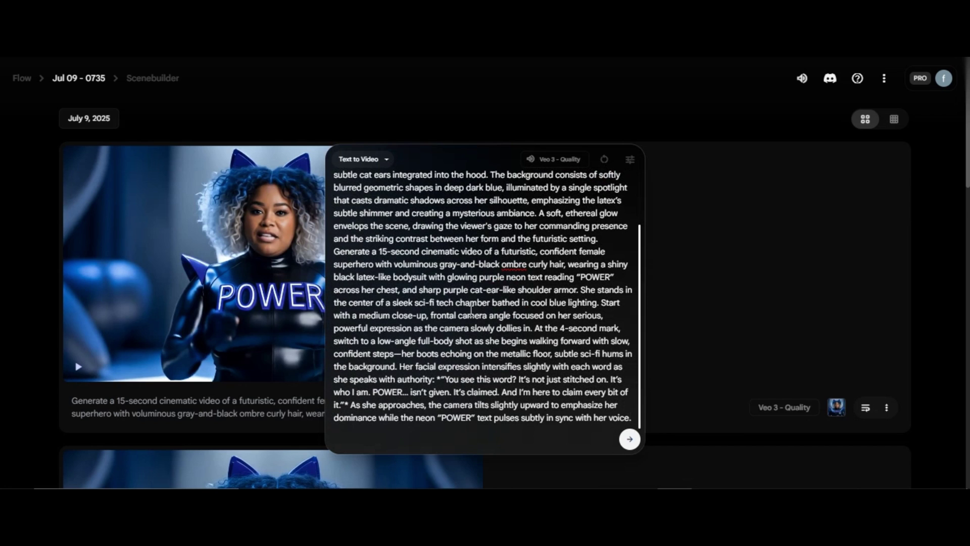
Set the model to Veo 3 - Fast, generate the superhero video from text alone, and view the result
{"action": "left_click", "coordinate": [629, 159]}
{"action": "left_click", "coordinate": [621, 238]}
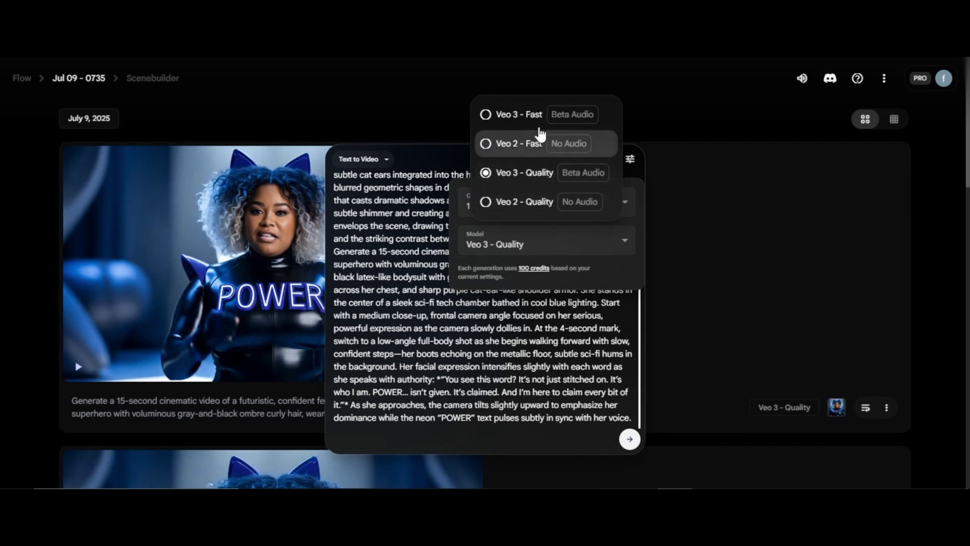
{"action": "left_click", "coordinate": [512, 115]}
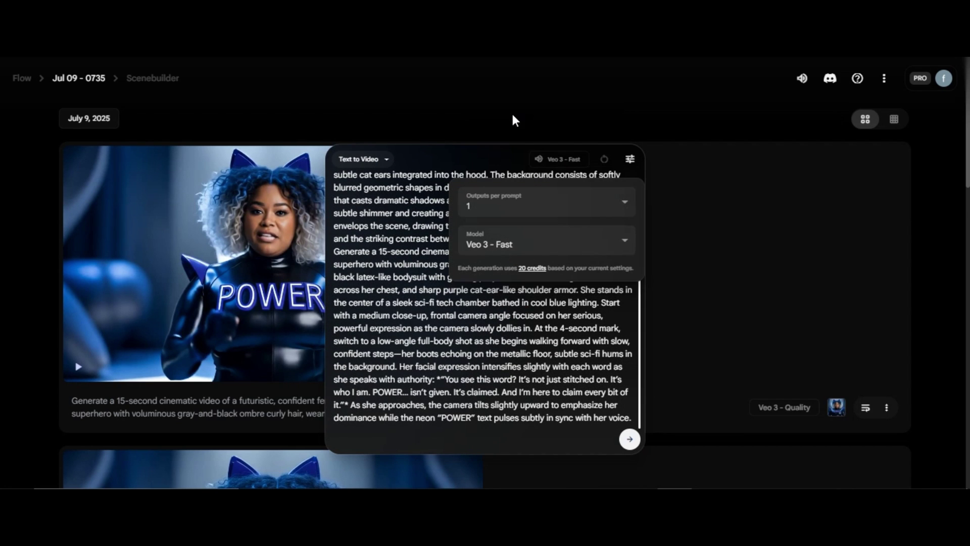
{"action": "left_click", "coordinate": [629, 440]}
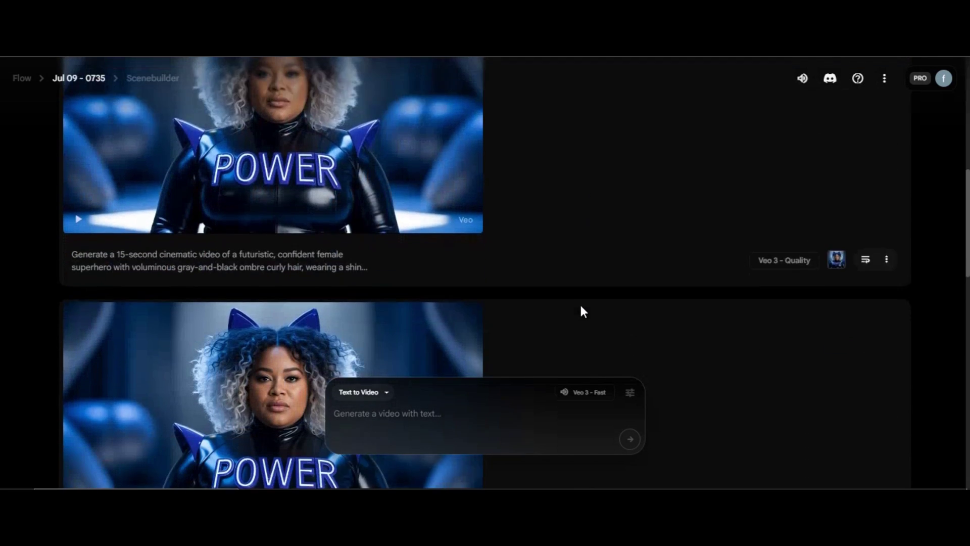
{"action": "scroll", "coordinate": [580, 309], "scroll_direction": "down", "scroll_amount": 2}
{"action": "scroll", "coordinate": [581, 306], "scroll_direction": "up", "scroll_amount": 5}
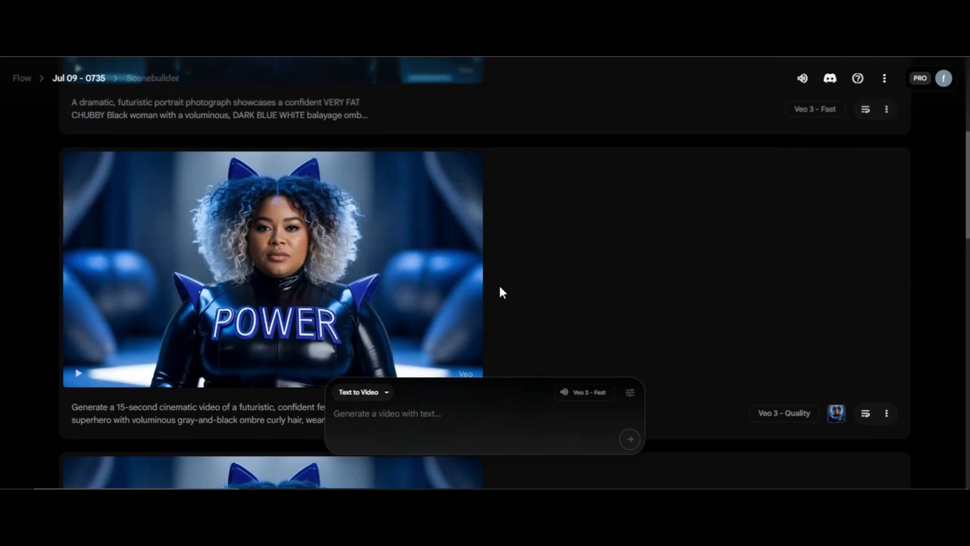
{"action": "scroll", "coordinate": [533, 292], "scroll_direction": "up", "scroll_amount": 1}
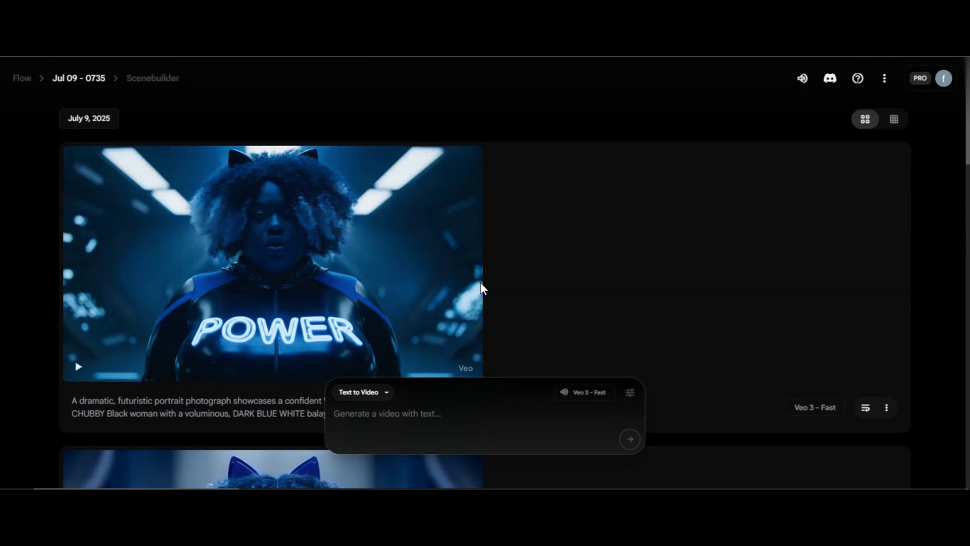
{"action": "mouse_move", "coordinate": [327, 291]}
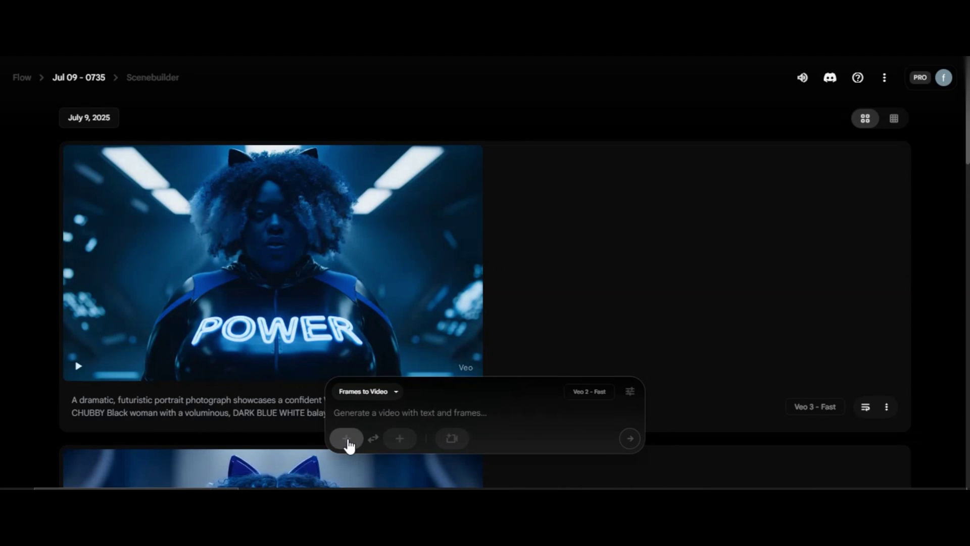
In Frames to Video, use the saved jungle woman image as first frame, enter the chained-prisoner walking prompt with spoken dialogue, and generate the video
{"action": "left_click", "coordinate": [347, 439]}
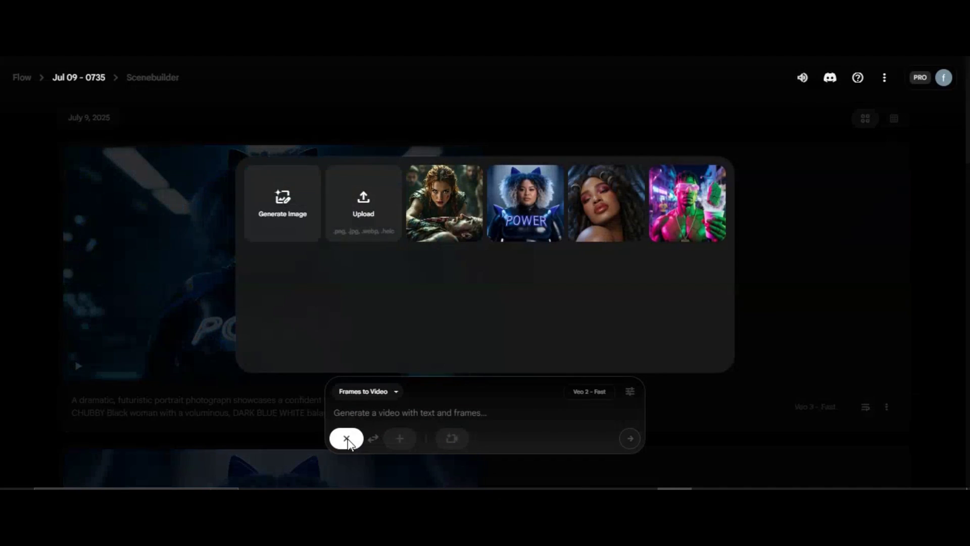
{"action": "left_click", "coordinate": [442, 213]}
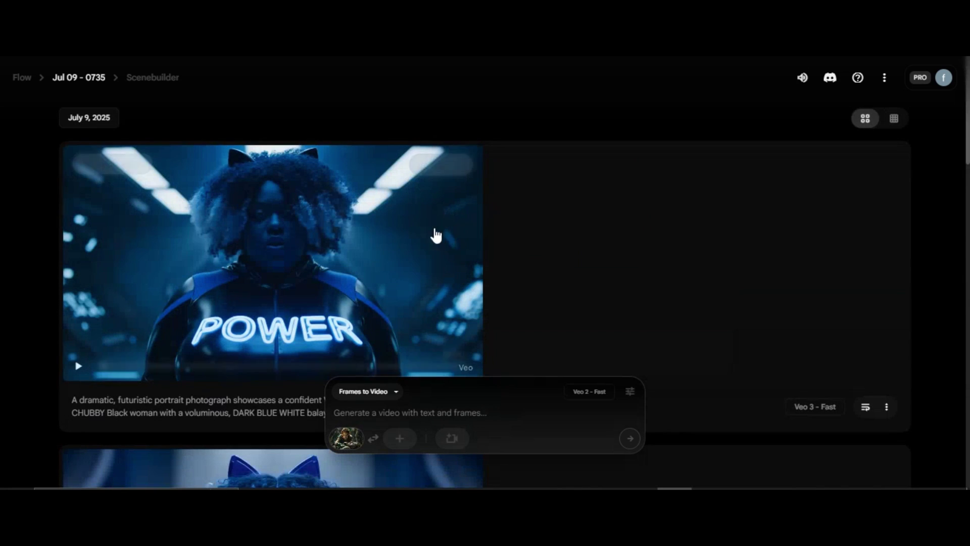
{"action": "right_click", "coordinate": [357, 417]}
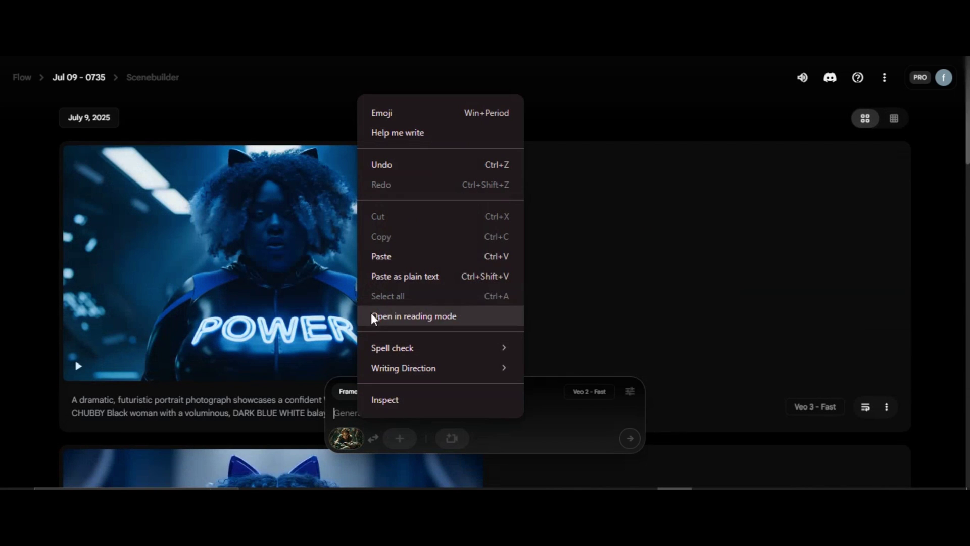
{"action": "left_click", "coordinate": [384, 257]}
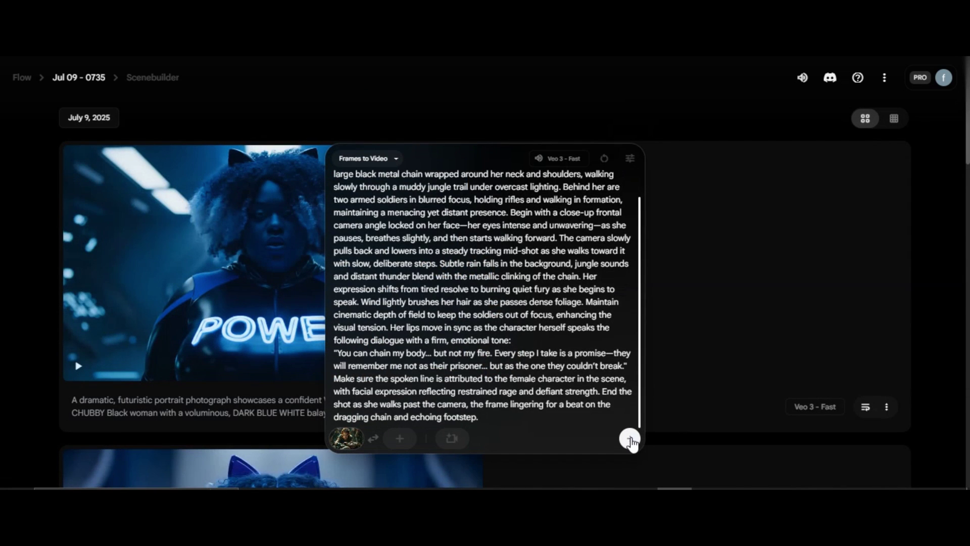
{"action": "left_click", "coordinate": [630, 438]}
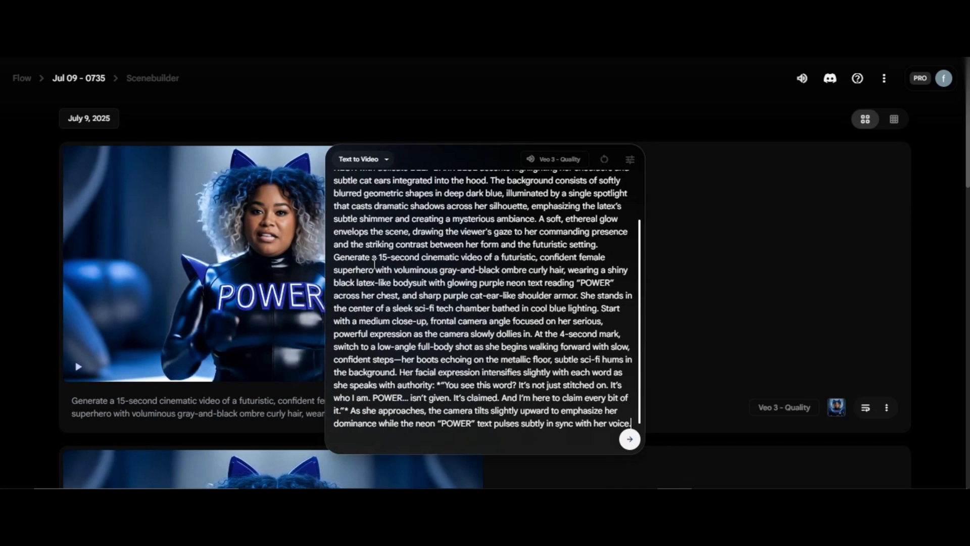
Review the text-to-video superhero prompt and clip, and compare the clip with the earlier image-based videos in the project
{"action": "scroll", "coordinate": [435, 340], "scroll_direction": "up", "scroll_amount": 2}
{"action": "scroll", "coordinate": [435, 340], "scroll_direction": "down", "scroll_amount": 3}
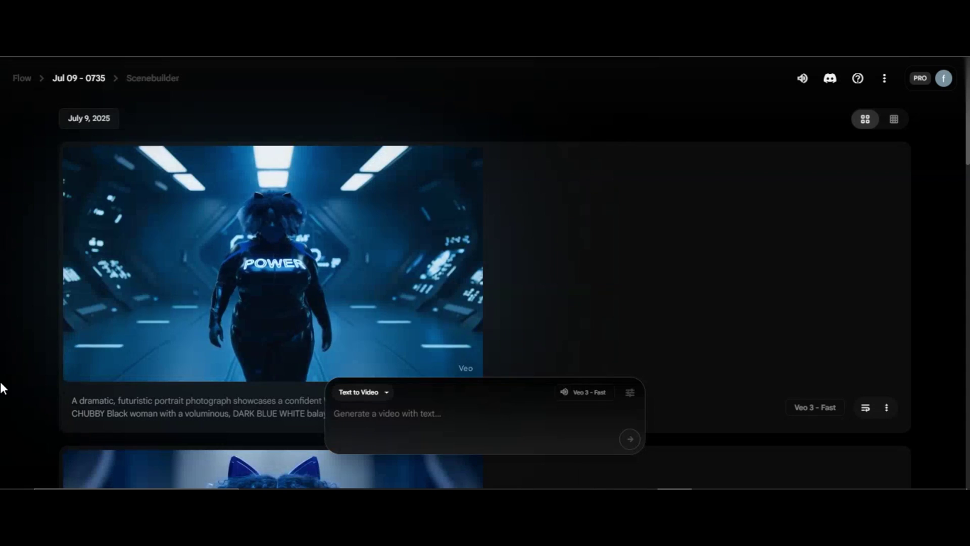
{"action": "mouse_move", "coordinate": [462, 333]}
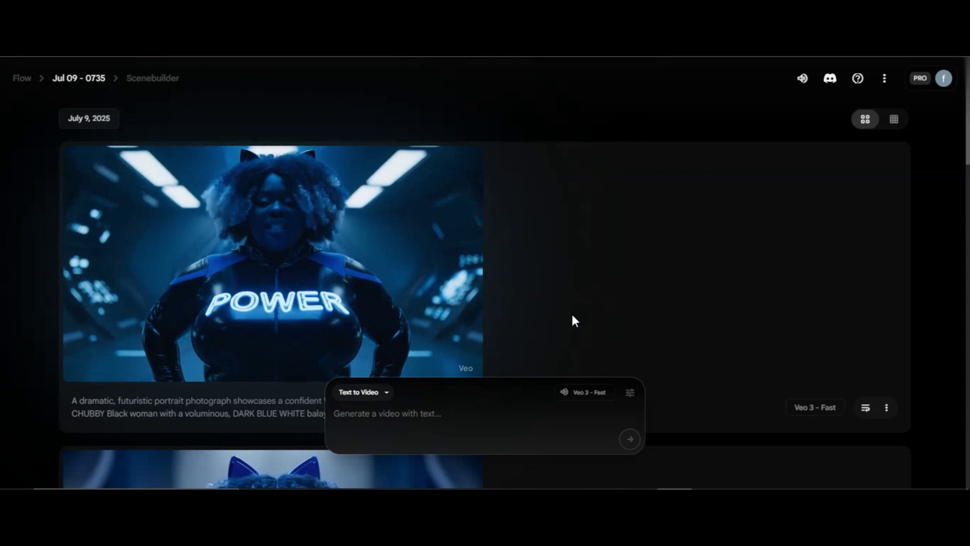
{"action": "scroll", "coordinate": [572, 315], "scroll_direction": "down", "scroll_amount": 2}
{"action": "scroll", "coordinate": [574, 319], "scroll_direction": "down", "scroll_amount": 4}
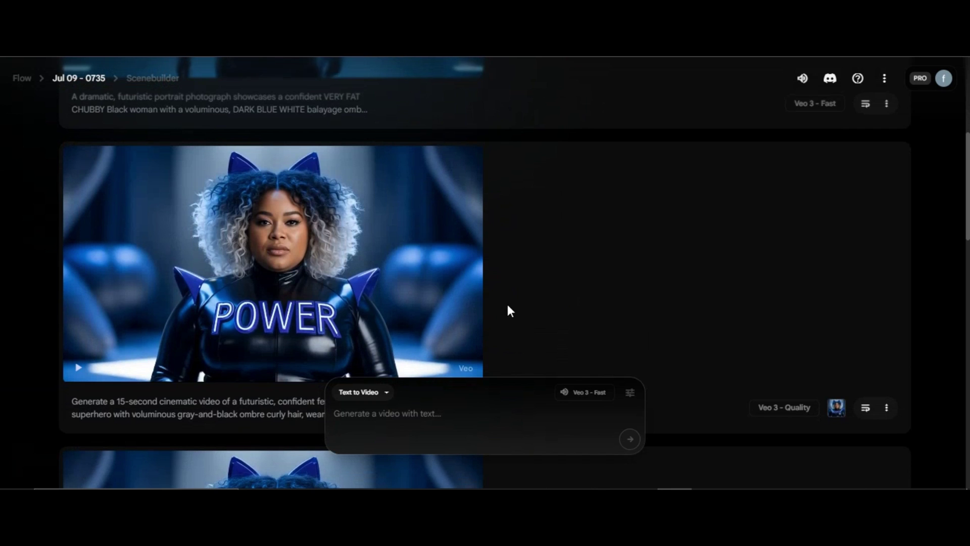
{"action": "scroll", "coordinate": [548, 300], "scroll_direction": "down", "scroll_amount": 7}
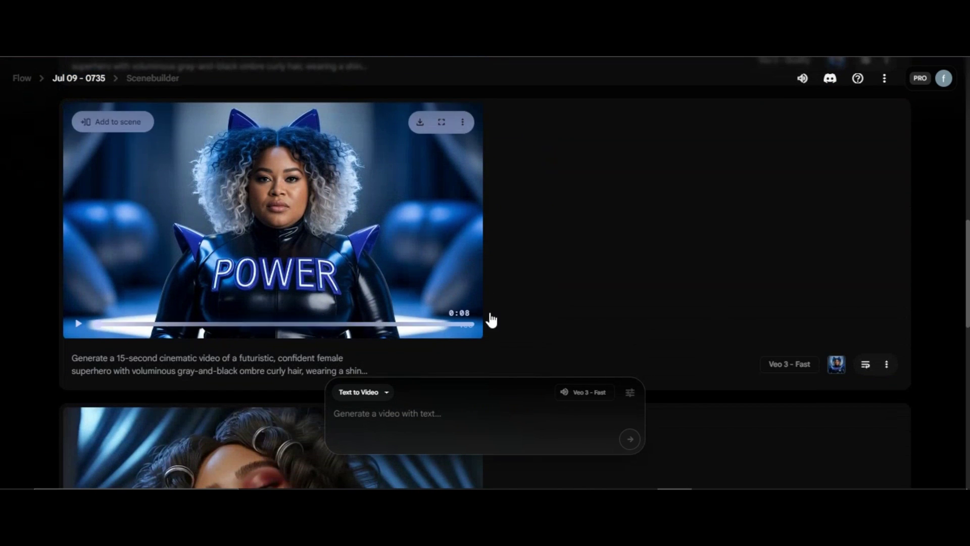
{"action": "scroll", "coordinate": [563, 318], "scroll_direction": "down", "scroll_amount": 3}
{"action": "scroll", "coordinate": [564, 318], "scroll_direction": "down", "scroll_amount": 6}
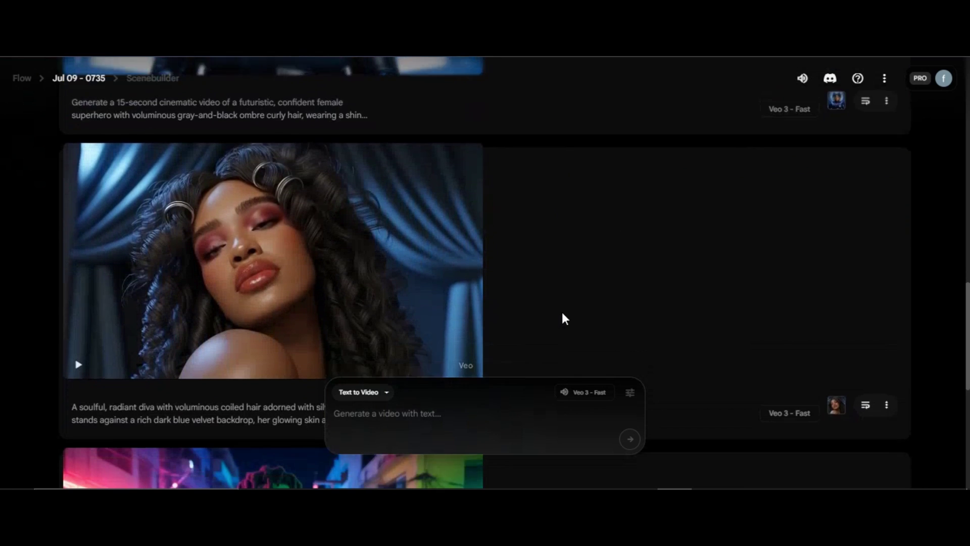
{"action": "scroll", "coordinate": [565, 318], "scroll_direction": "up", "scroll_amount": 2}
{"action": "scroll", "coordinate": [562, 311], "scroll_direction": "up", "scroll_amount": 11}
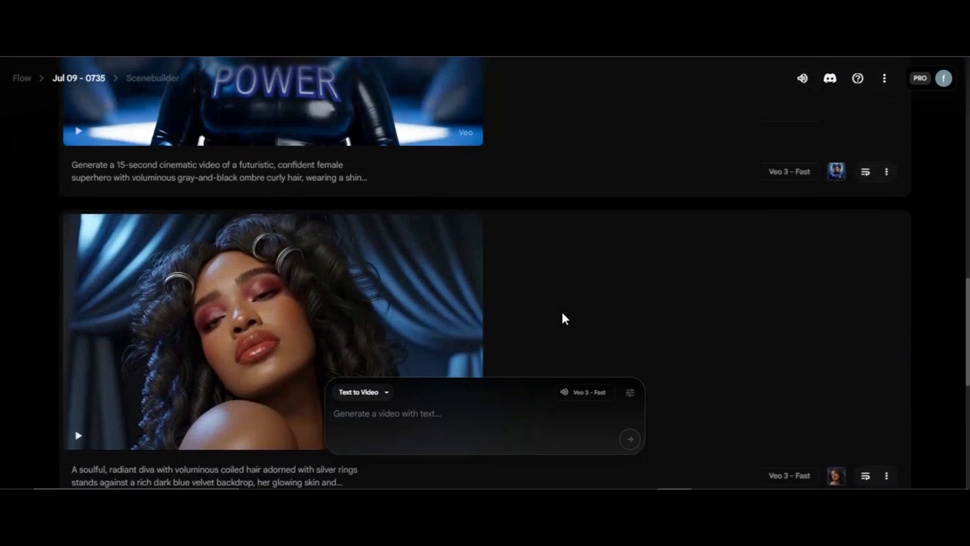
{"action": "scroll", "coordinate": [562, 311], "scroll_direction": "up", "scroll_amount": 3}
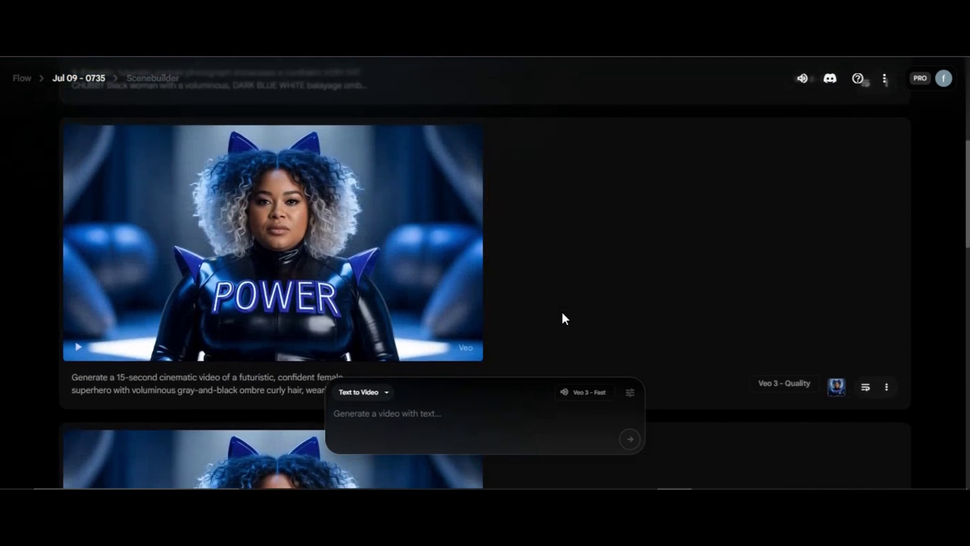
{"action": "scroll", "coordinate": [562, 311], "scroll_direction": "up", "scroll_amount": 6}
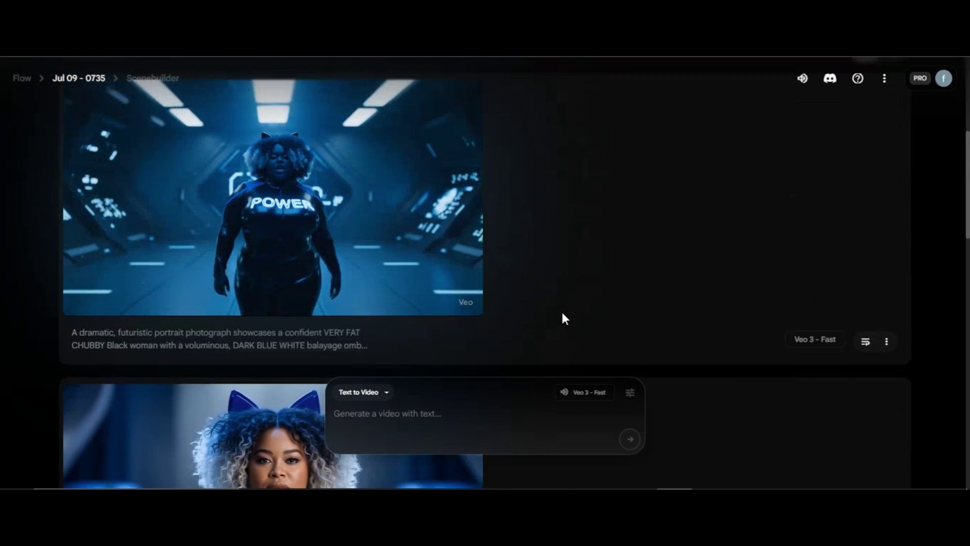